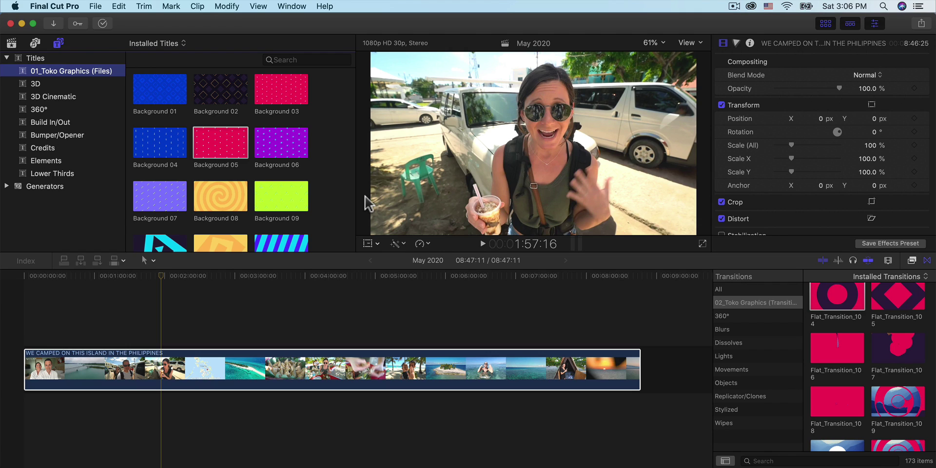
Step: Glance through the 01_Toko Graphics (Files) backgrounds, switch to Finder, and open the Toko Graphics Pack folder on the desktop
scroll(316, 188, "down", 3)
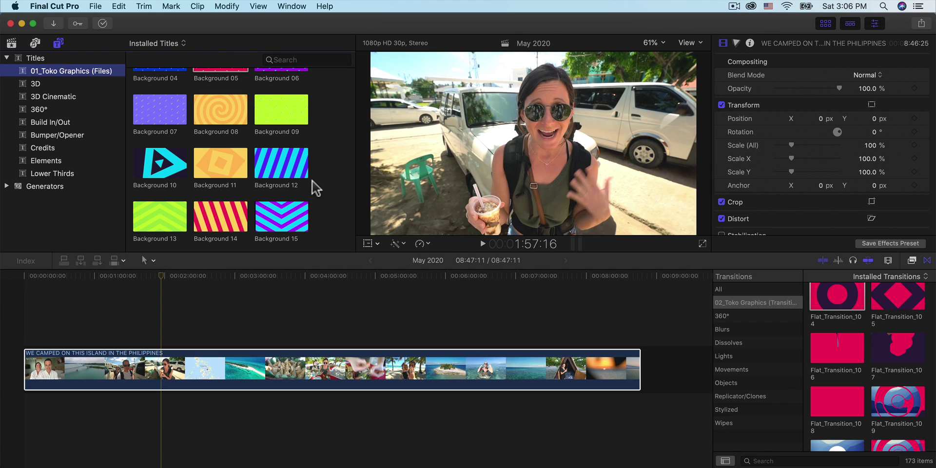
scroll(315, 187, "up", 3)
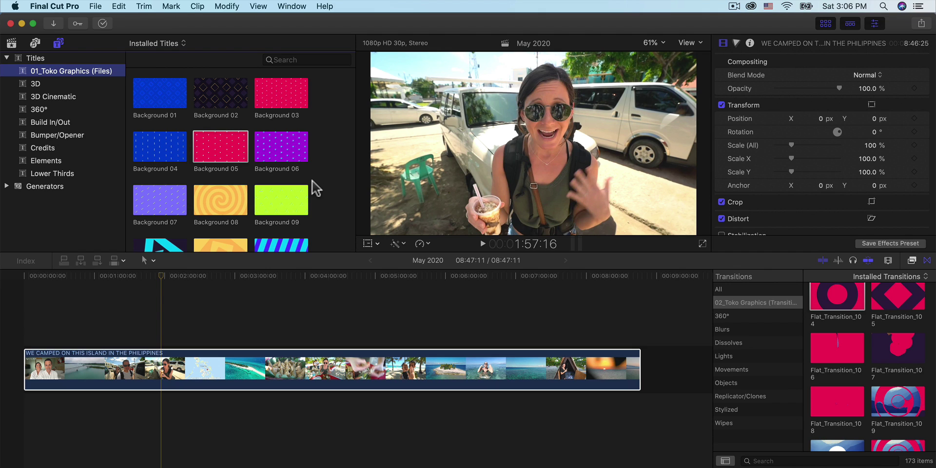
key("super+h")
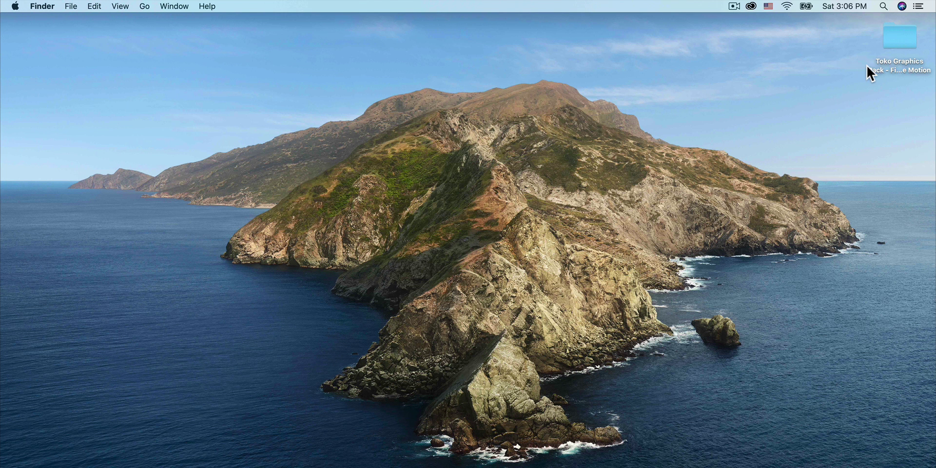
left_click(893, 42)
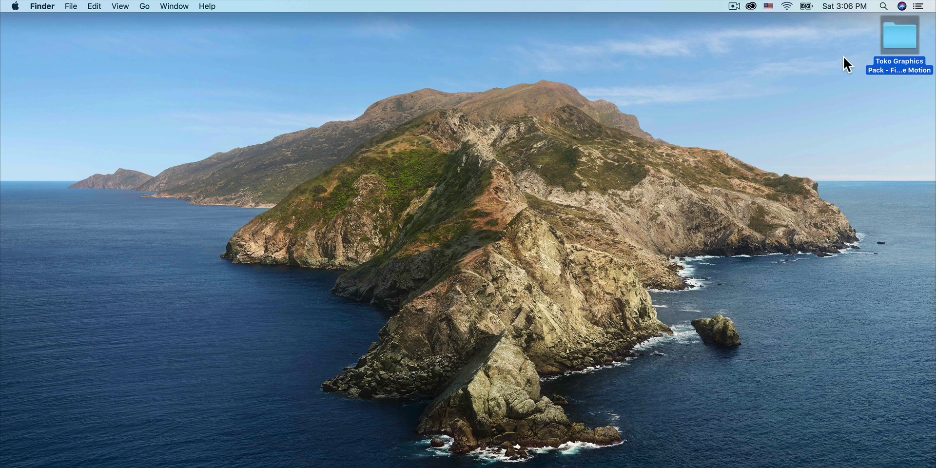
double_click(901, 34)
left_click_drag(572, 71, 510, 62)
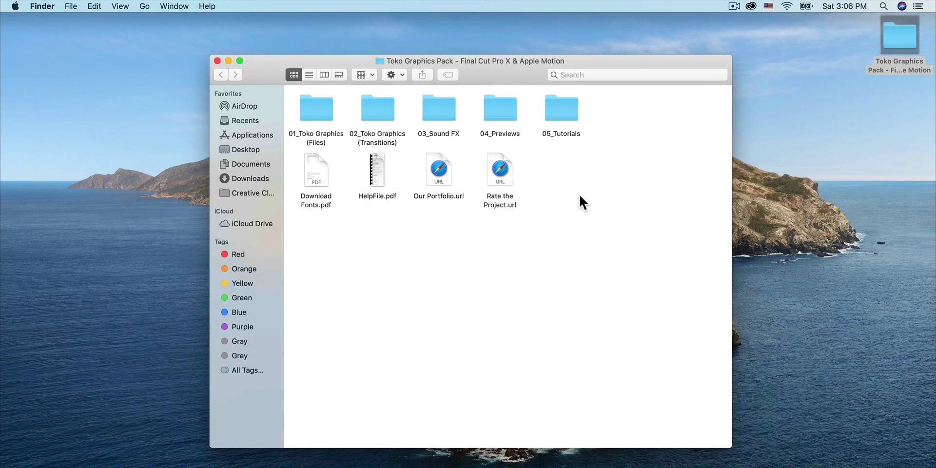
Step: Look over the main folders of the pack, including 01_Toko Graphics (Files) and 02_Toko Graphics (Transitions)
left_click_drag(628, 136, 330, 108)
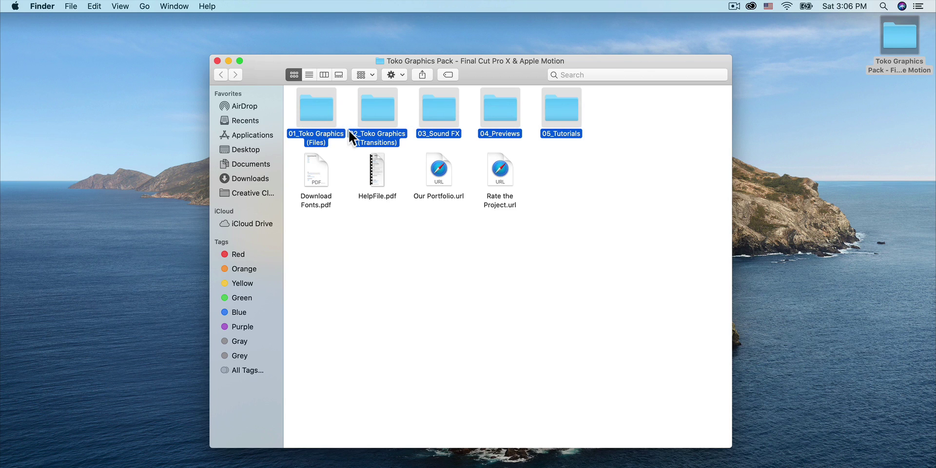
left_click(316, 115)
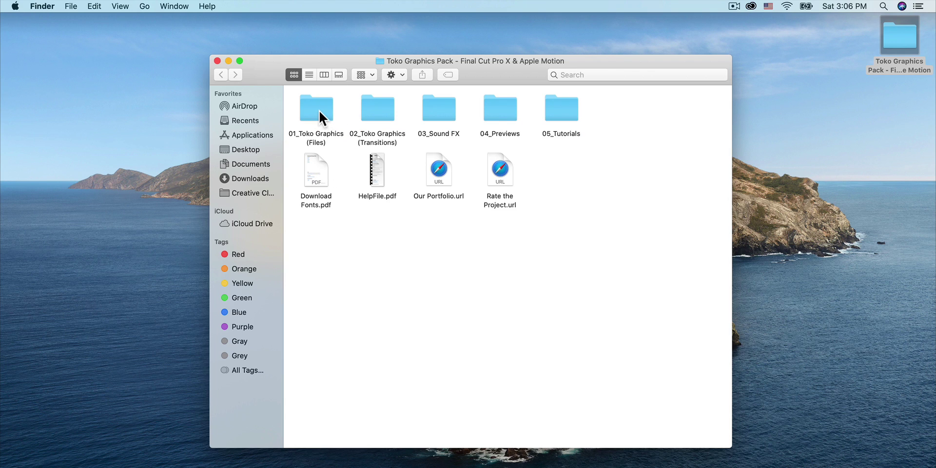
left_click(376, 119)
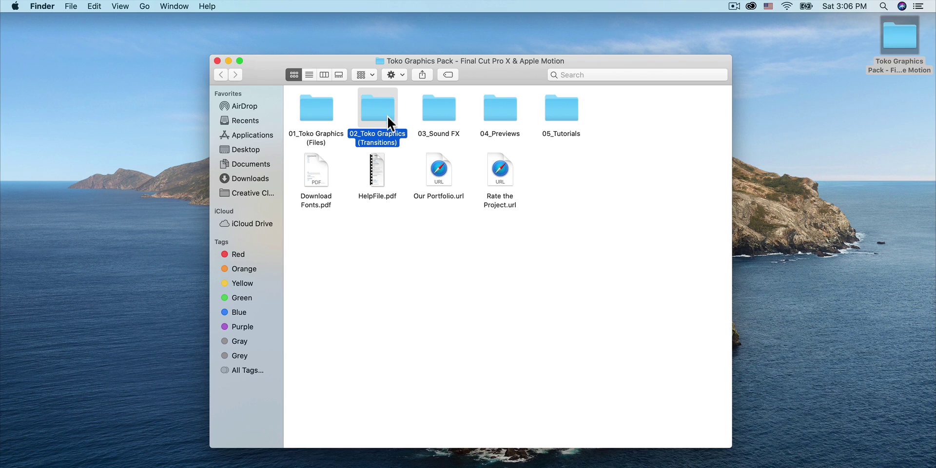
Step: Examine the sound effect category folders inside 03_Sound FX and return to the main pack folder
double_click(445, 112)
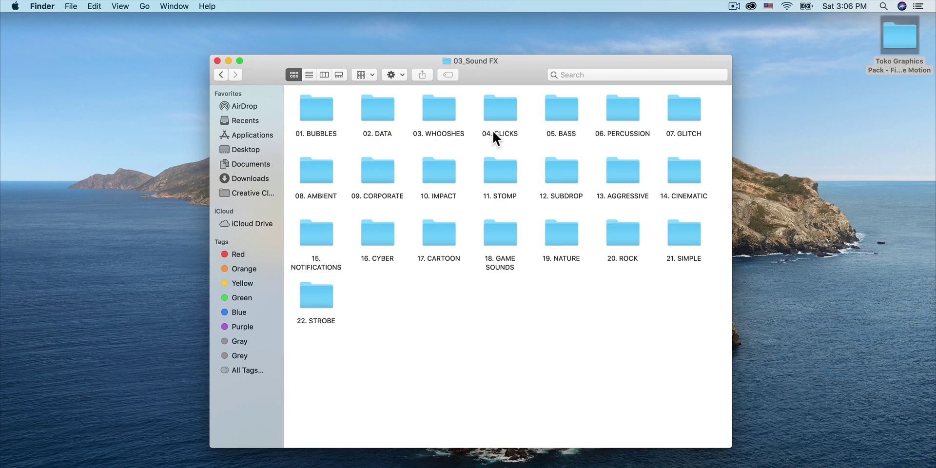
left_click(492, 112)
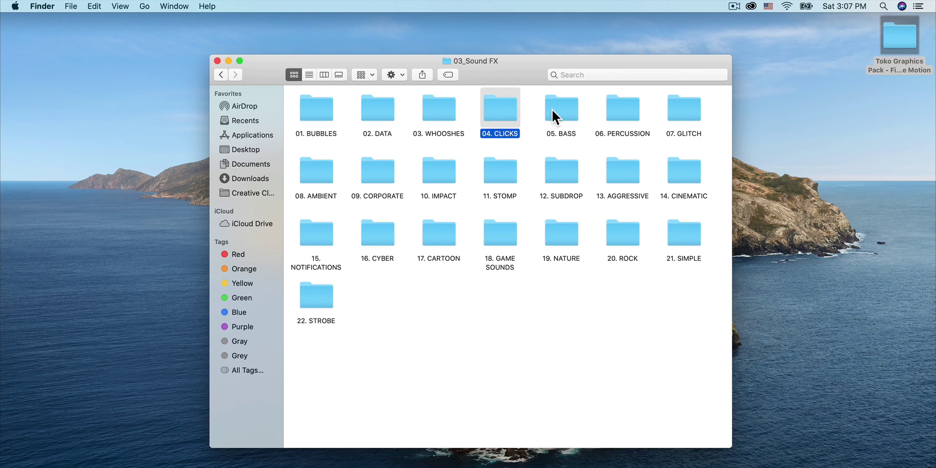
left_click(556, 112)
left_click(685, 124)
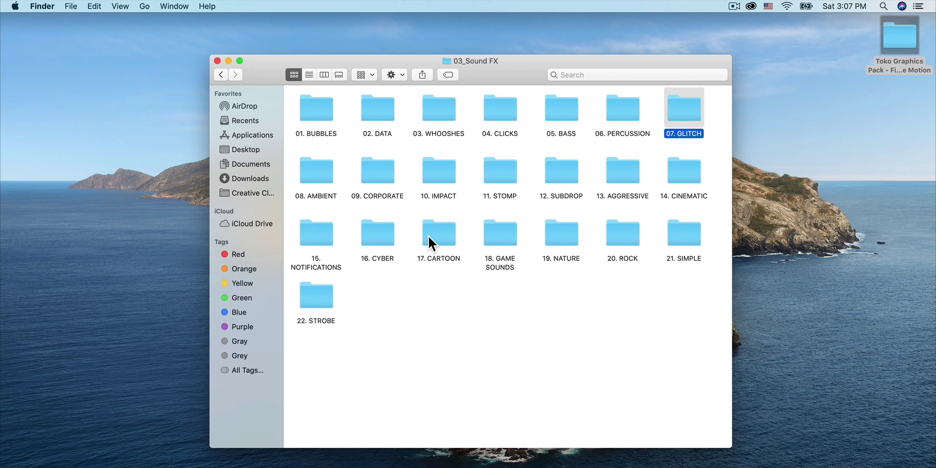
left_click(440, 238)
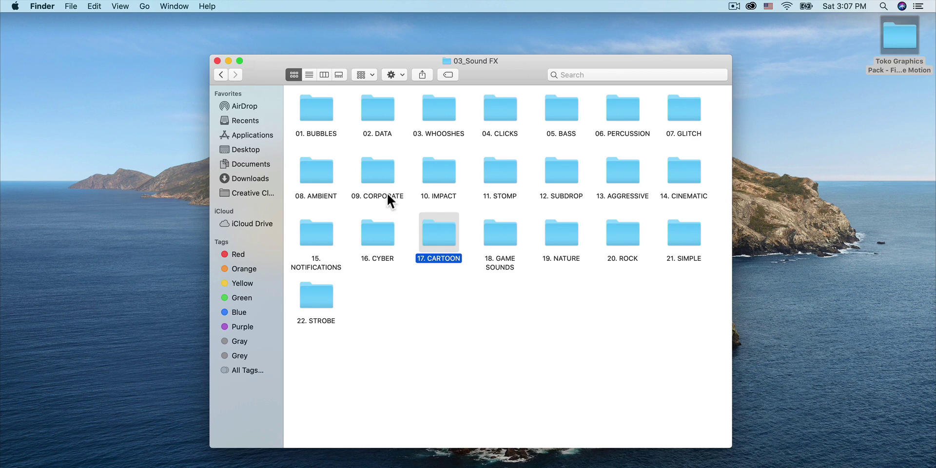
left_click(508, 246)
left_click(221, 74)
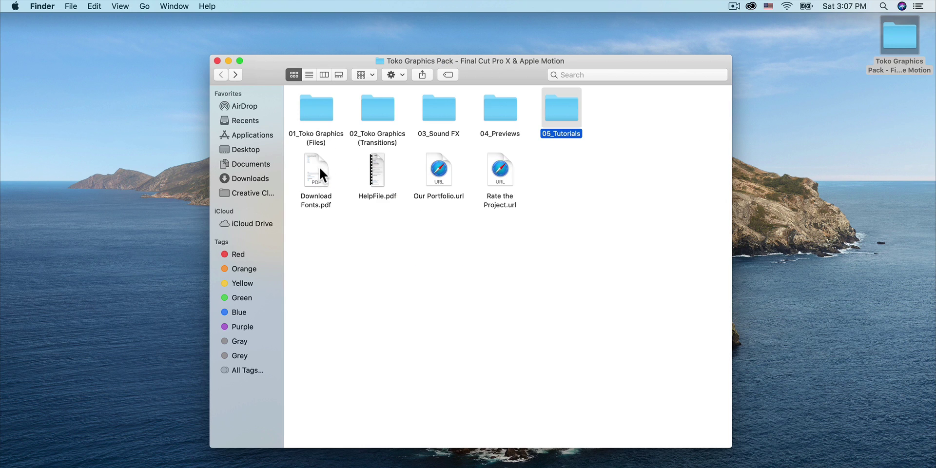
Step: Preview Download Fonts.pdf to see the fonts the pack uses, and close the preview
left_click(317, 166)
key("space")
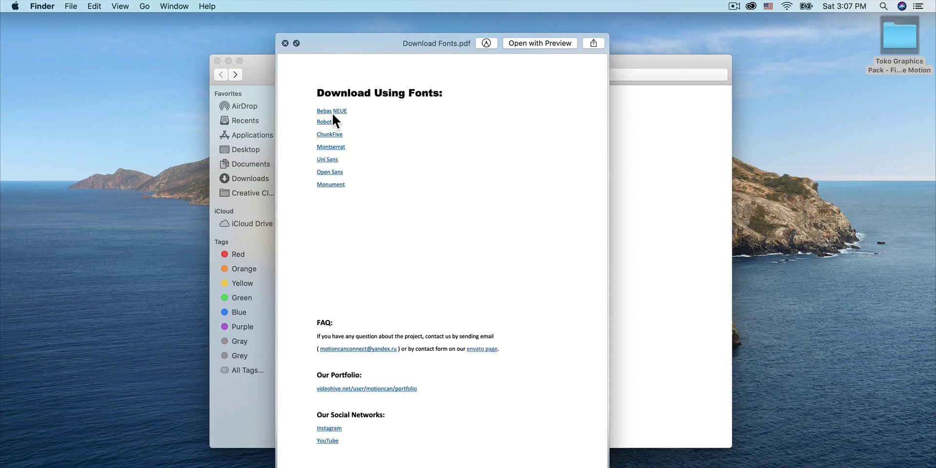
key("space")
left_click(349, 253)
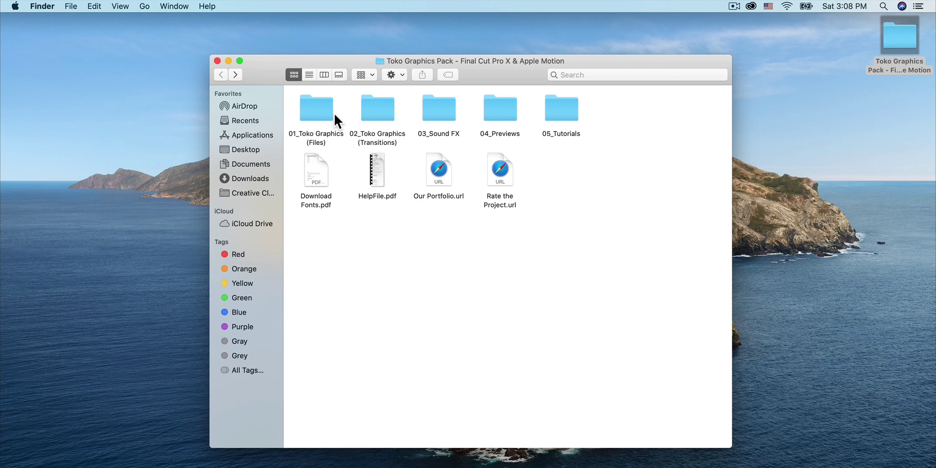
Step: Open the Applications folder in a new Finder tab, keeping the Toko Graphics Pack folder open in the first one
left_click_drag(378, 57, 365, 54)
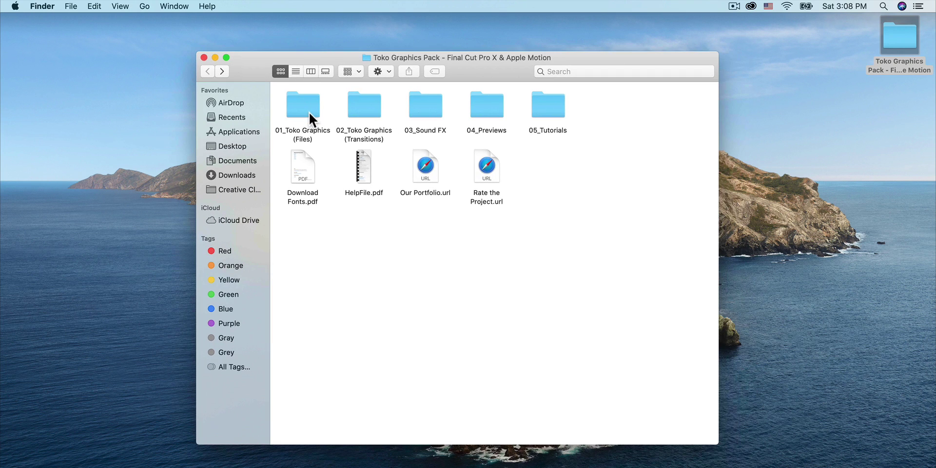
key("super+t")
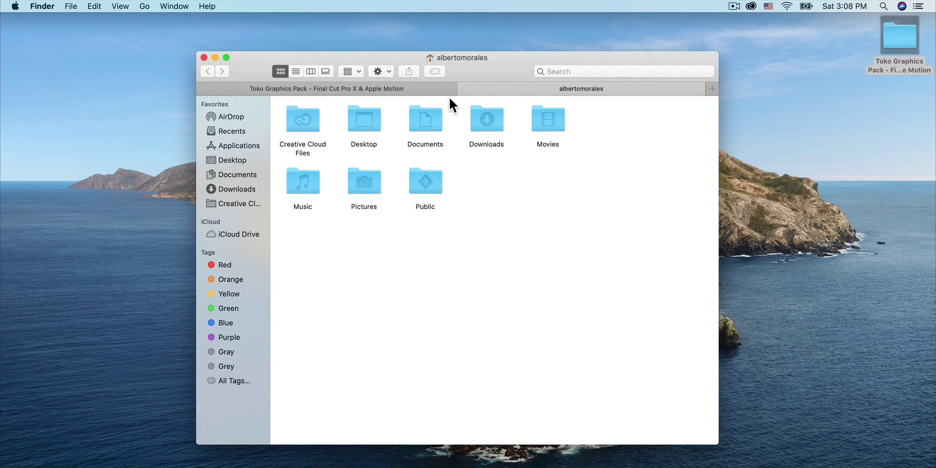
left_click(243, 148)
left_click_drag(482, 71, 476, 72)
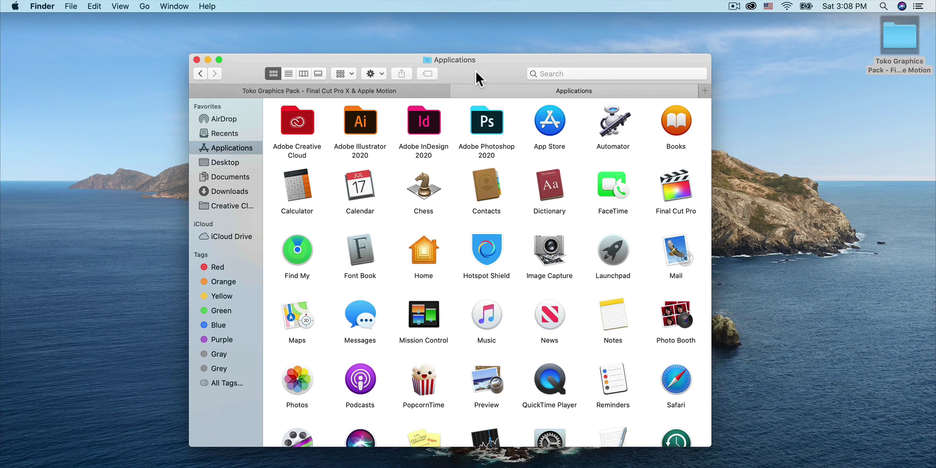
Step: Show the package contents of the Final Cut Pro application and open its Contents folder
left_click(679, 191)
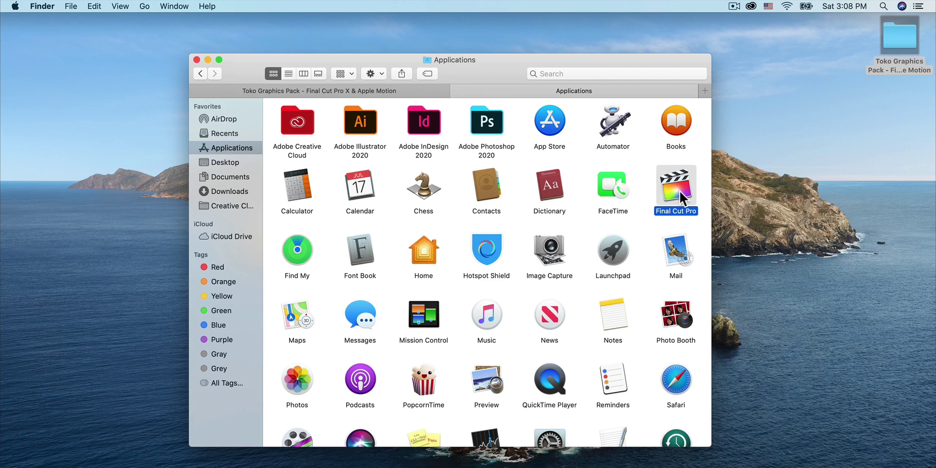
right_click(680, 194)
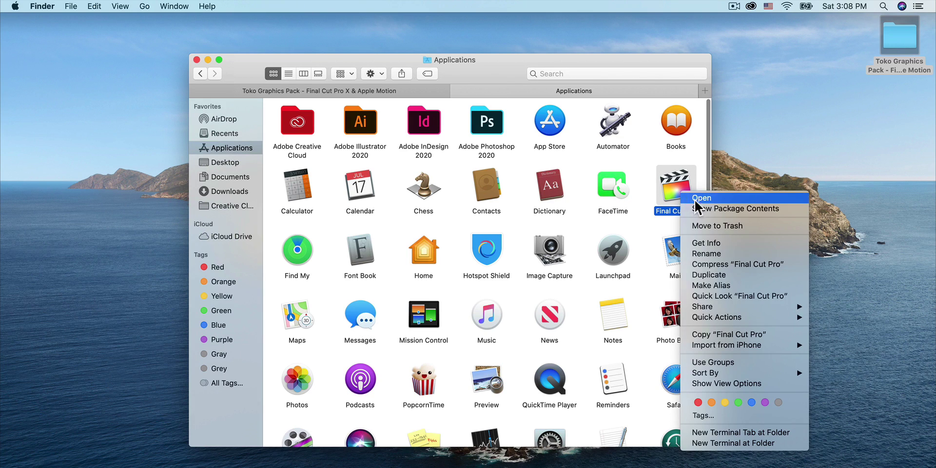
left_click(707, 209)
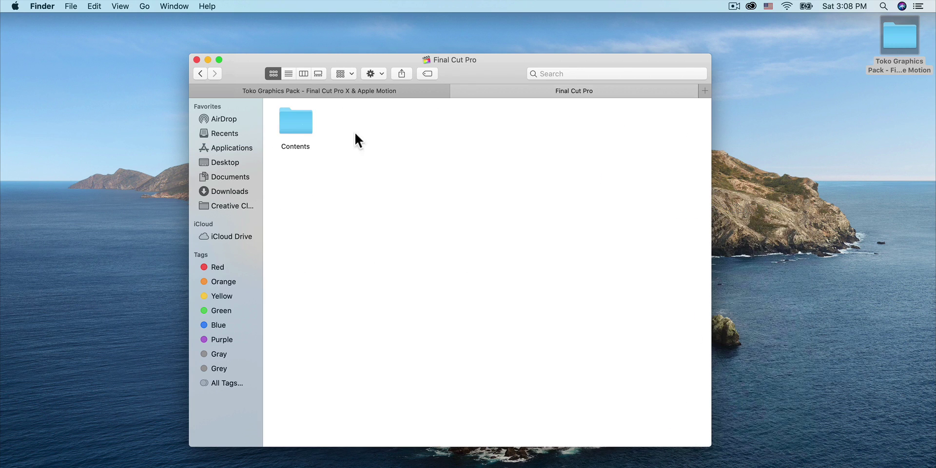
double_click(292, 119)
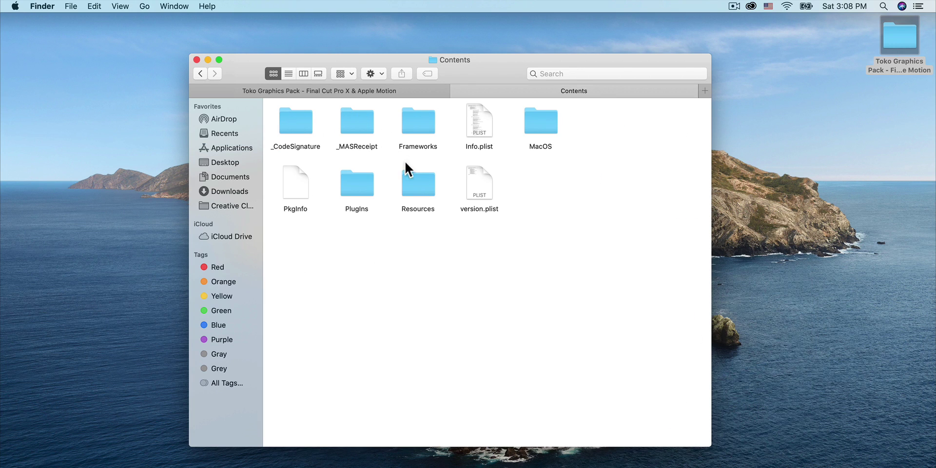
Step: Navigate through PlugIns, MediaProviders, MotionEffect.fxp, Contents and Resources to open the Templates folder
double_click(358, 179)
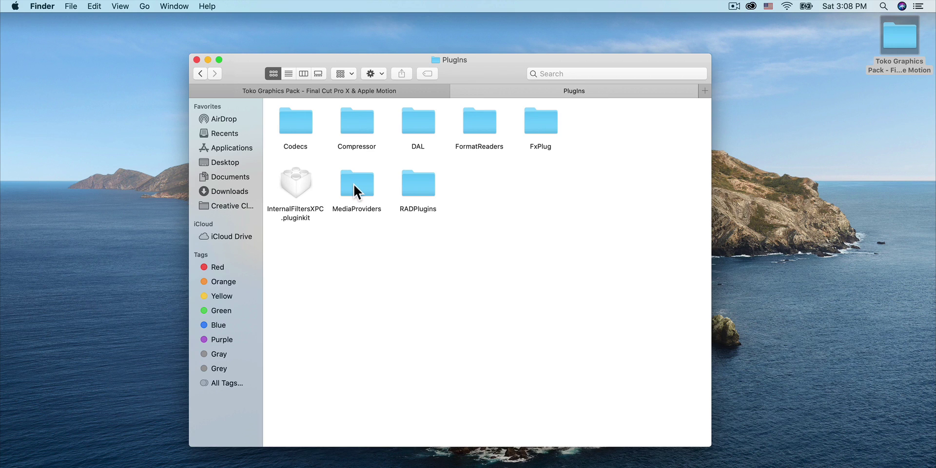
double_click(353, 183)
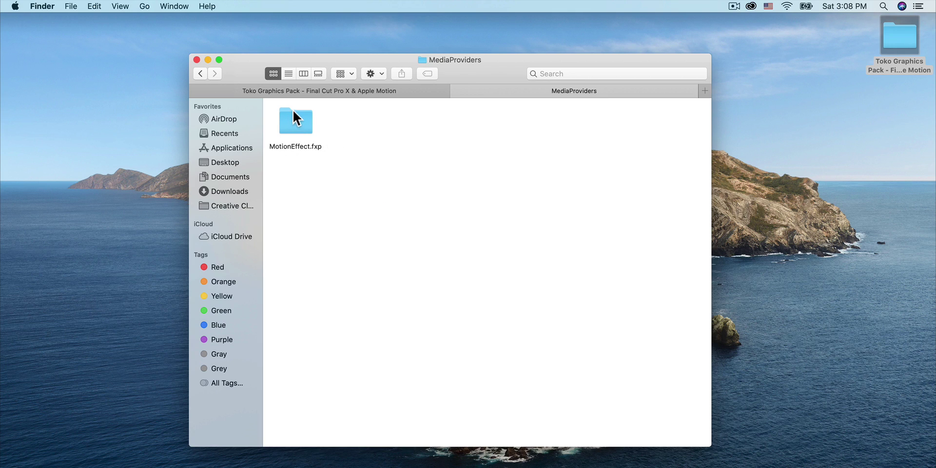
double_click(294, 122)
double_click(294, 122)
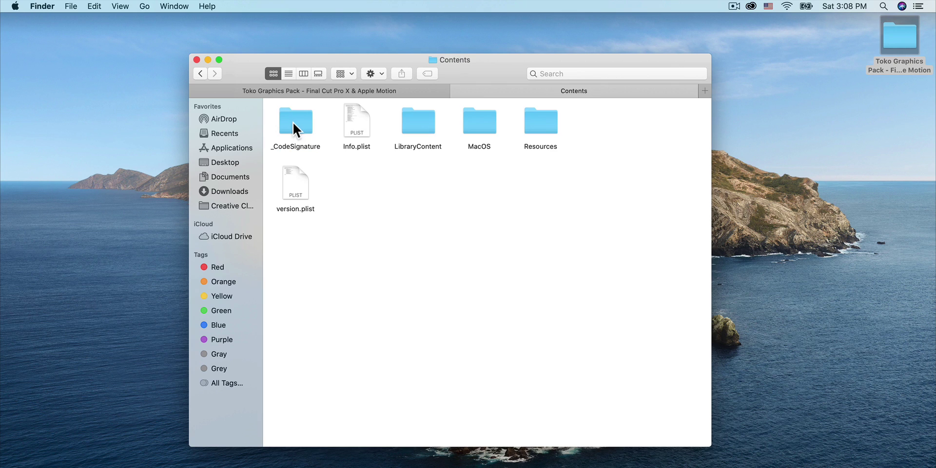
double_click(532, 121)
double_click(547, 177)
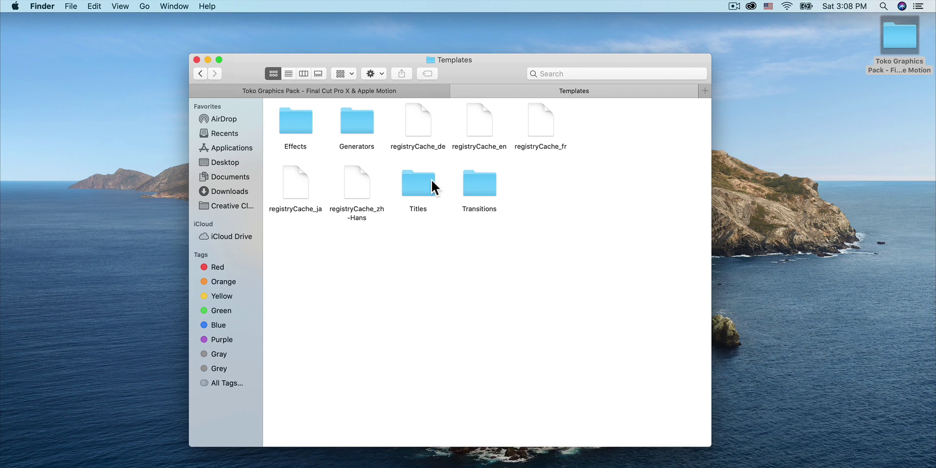
Step: Open the Titles folder inside Templates and check the 01_Toko Graphics (Files) folder placed among the title categories
left_click(414, 185)
left_click(481, 186)
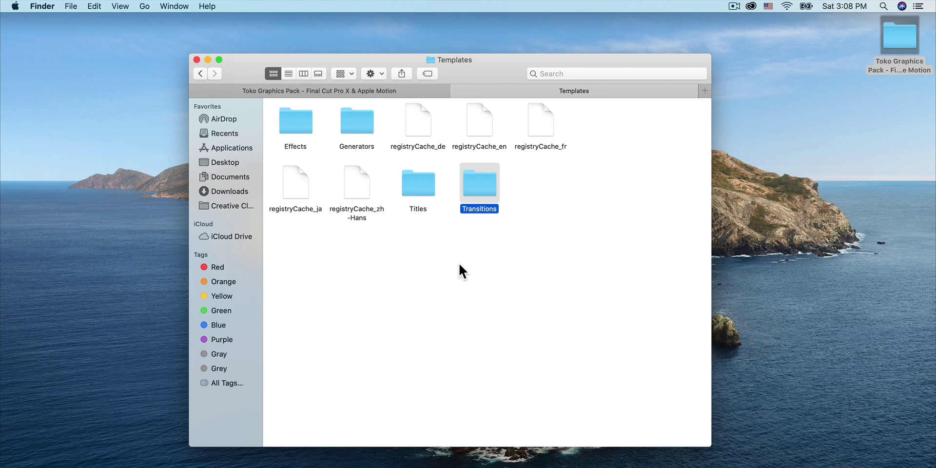
left_click_drag(519, 239, 525, 217)
mouse_move(478, 65)
left_mouse_down()
mouse_move(494, 71)
mouse_move(477, 52)
left_mouse_up()
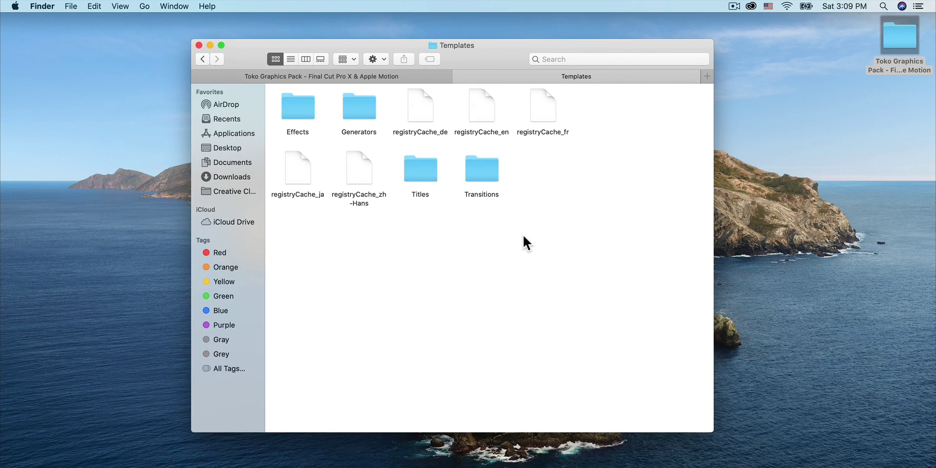
double_click(417, 172)
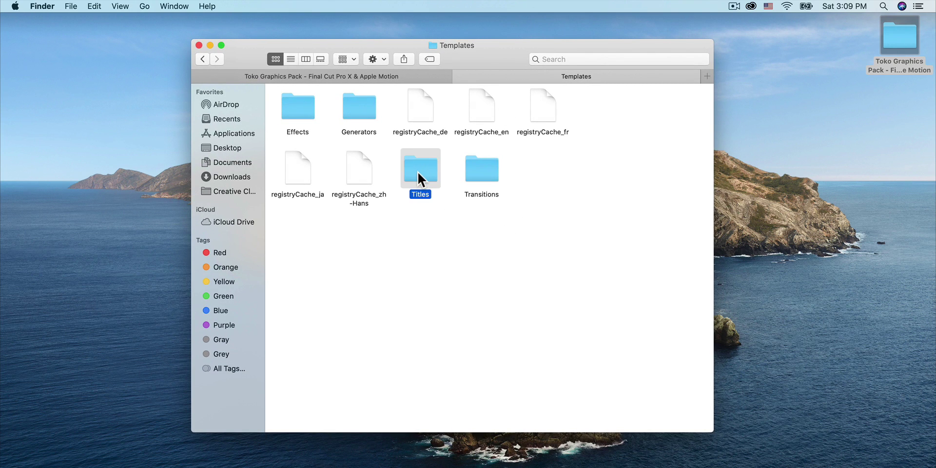
left_click_drag(358, 178, 381, 170)
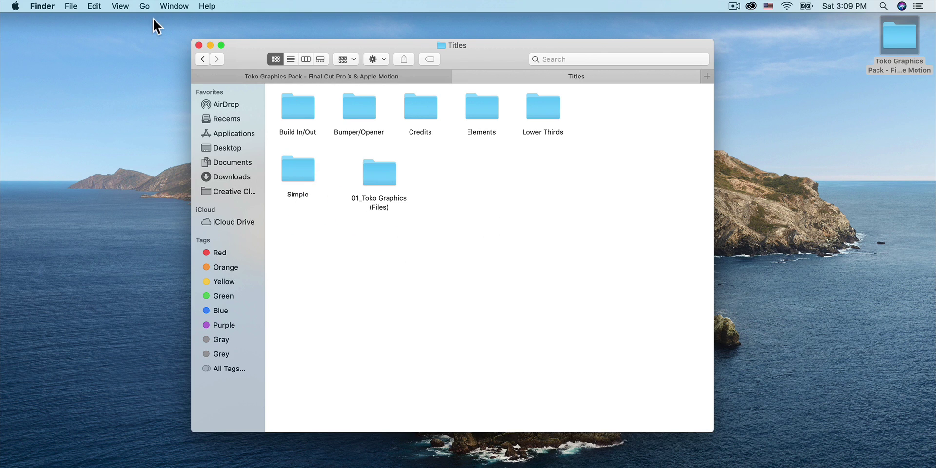
left_click(94, 5)
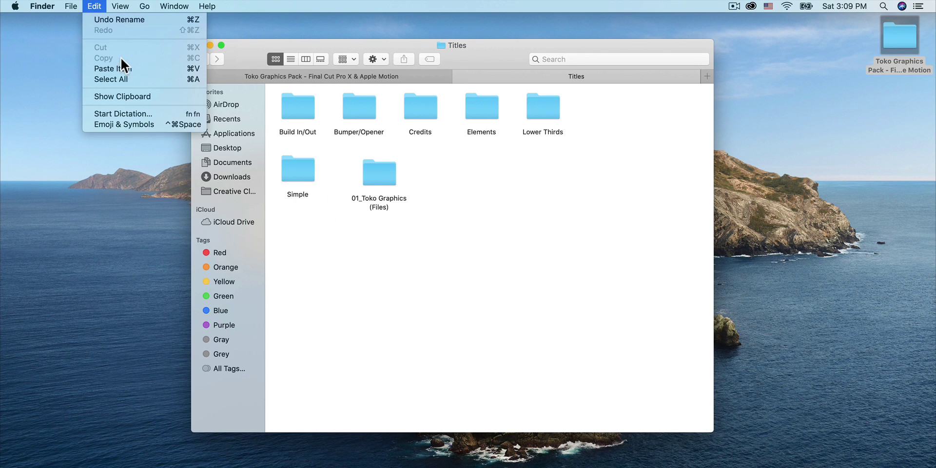
left_click(397, 239)
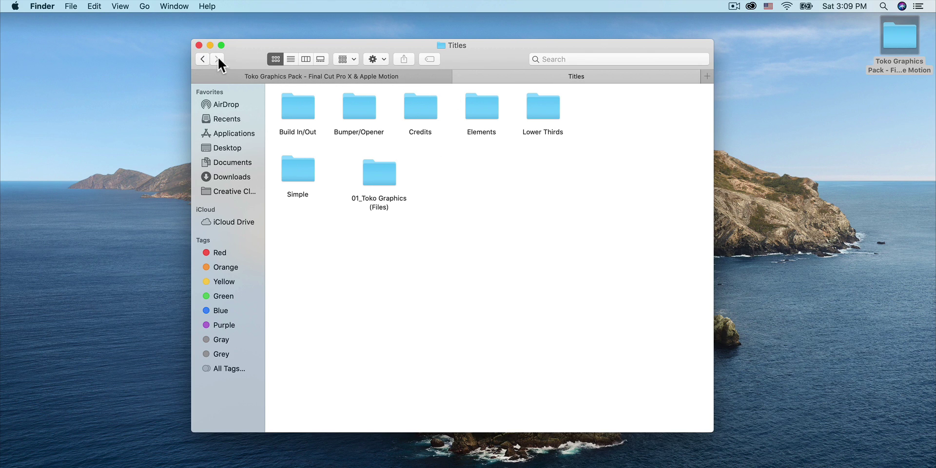
Step: Return to the Templates folder and open its Transitions folder to check its contents
left_click(202, 57)
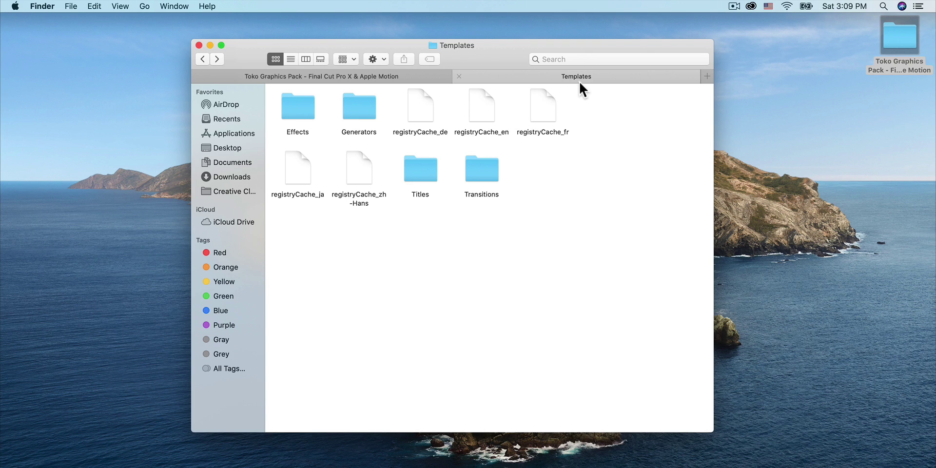
left_click(486, 168)
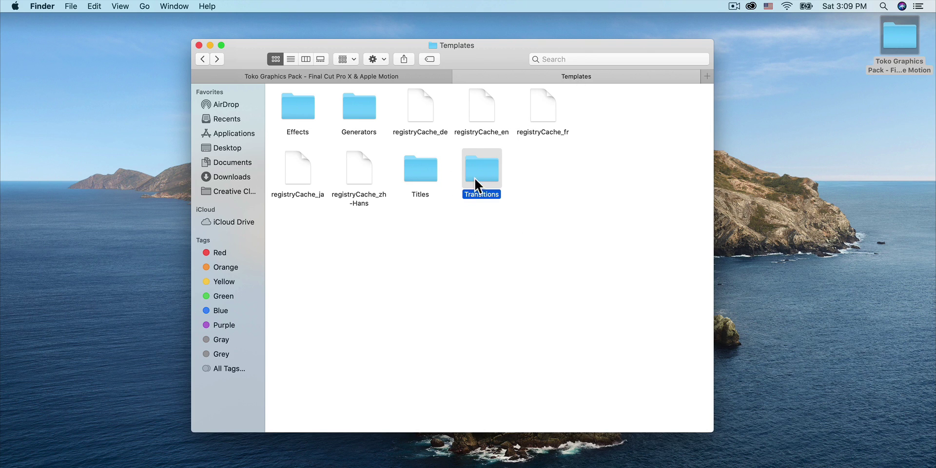
double_click(476, 164)
mouse_move(360, 110)
left_mouse_down()
mouse_move(368, 103)
mouse_move(362, 113)
left_mouse_up()
left_click(428, 146)
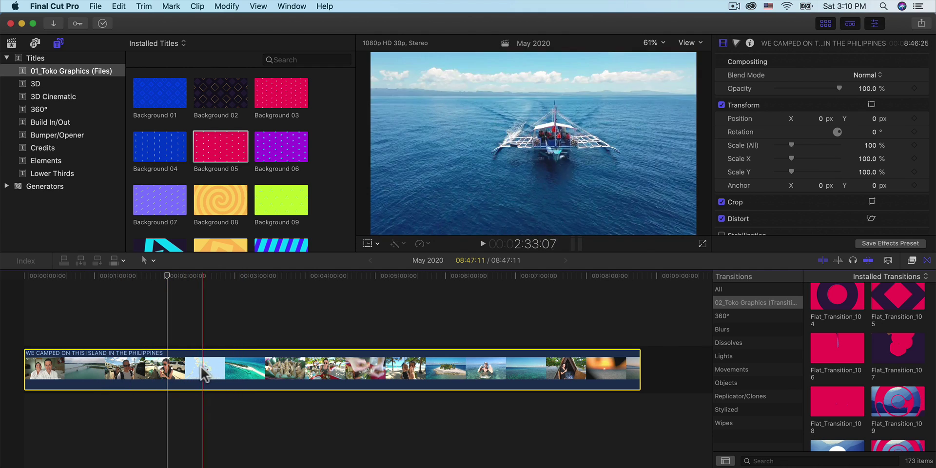
Step: Look through the background, basic shape, big title and call out templates in the 01_Toko Graphics (Files) titles category
left_click(201, 275)
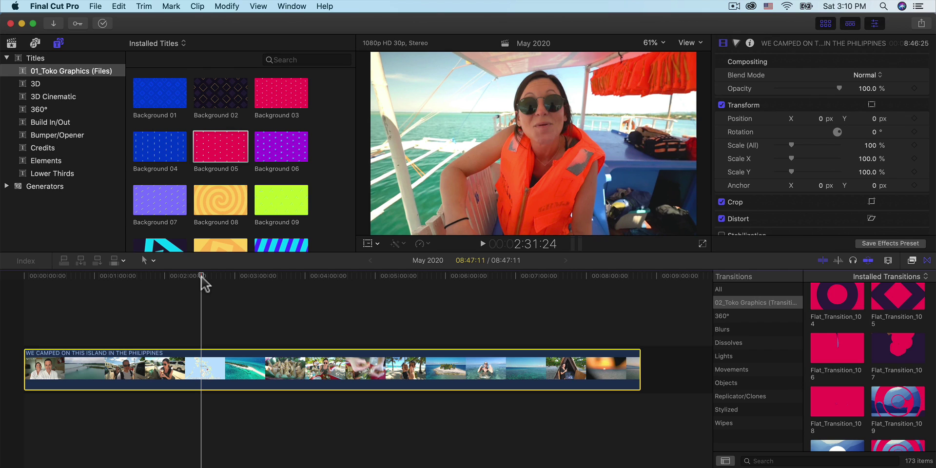
scroll(321, 185, "down", 10)
scroll(321, 185, "down", 10)
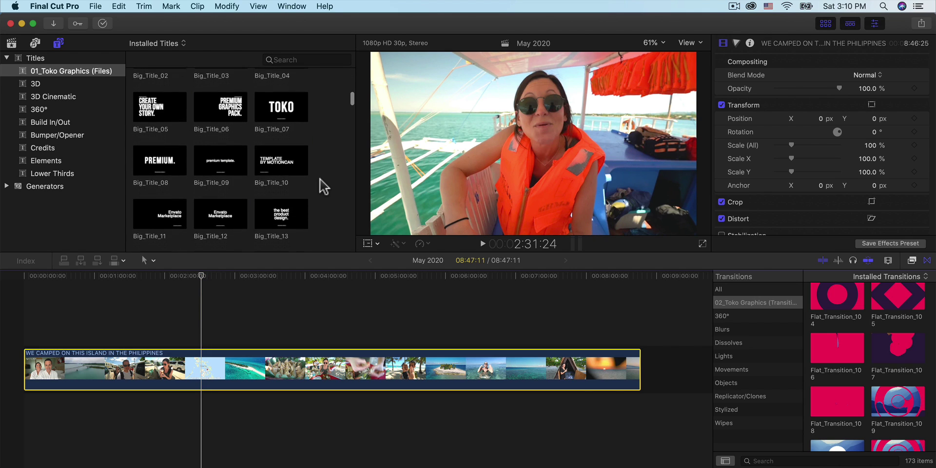
scroll(323, 187, "up", 6)
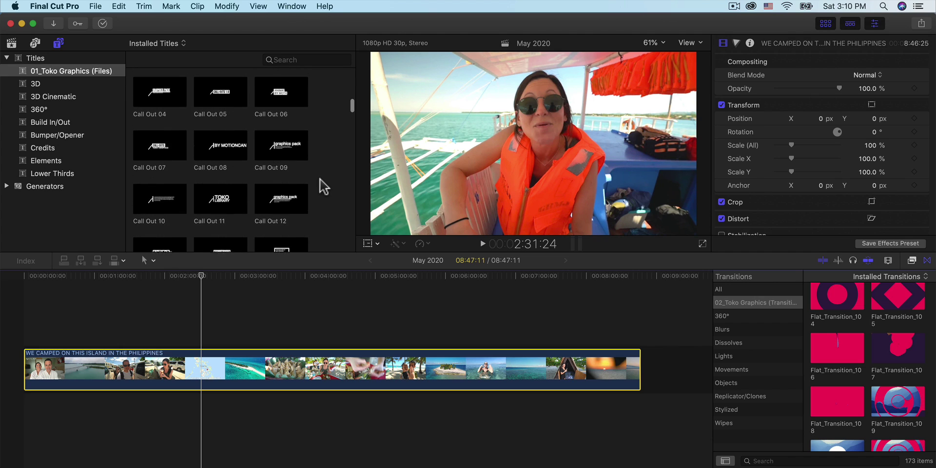
scroll(323, 187, "up", 5)
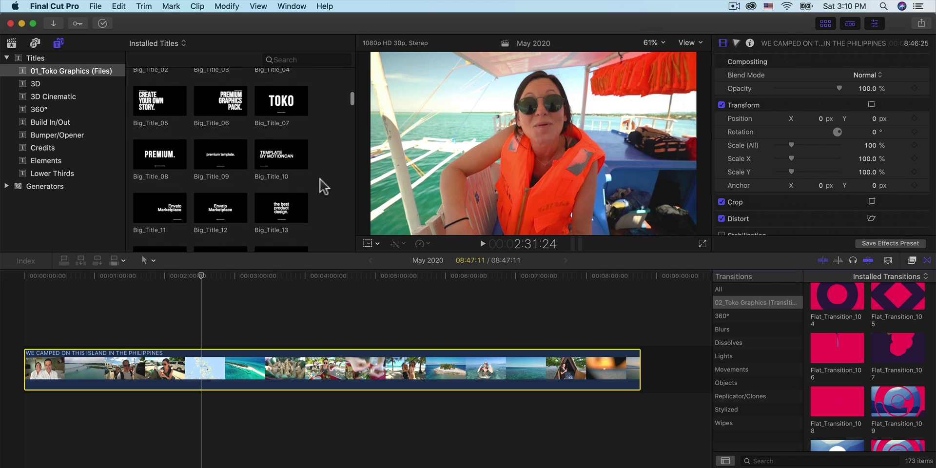
scroll(323, 186, "up", 1)
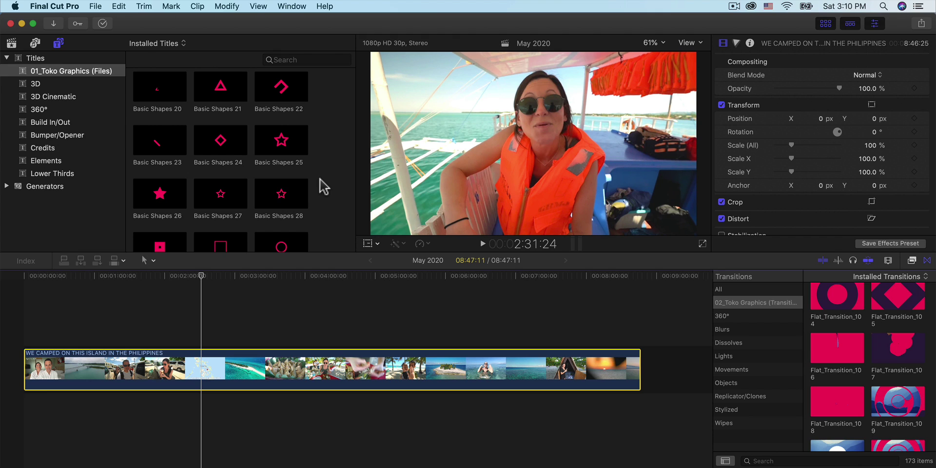
Step: Move the playhead to 6:12 near the start of the timeline clip and enlarge the timeline scale
left_click_drag(199, 275, 55, 288)
key("super+equal")
key("super+equal")
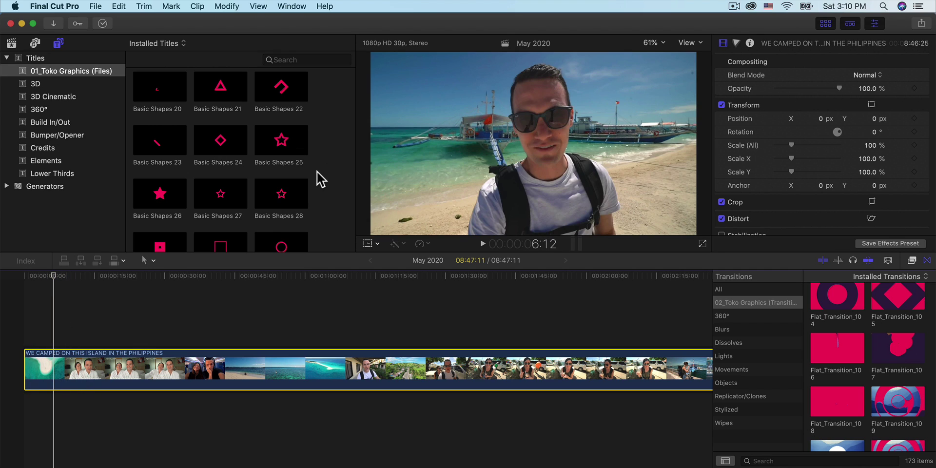
scroll(317, 171, "up", 5)
scroll(319, 179, "up", 5)
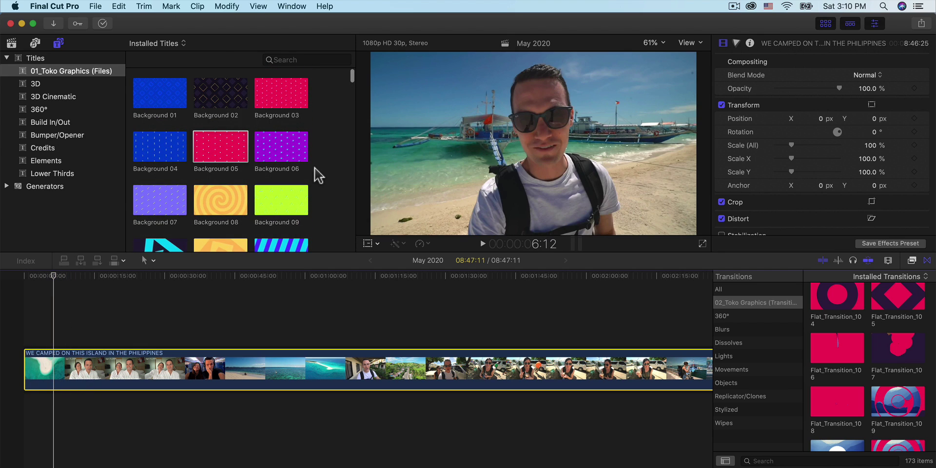
Step: Reopen the titles and generators browser and select the 01_Toko Graphics (Files) category under Titles
left_click(11, 42)
left_click(59, 43)
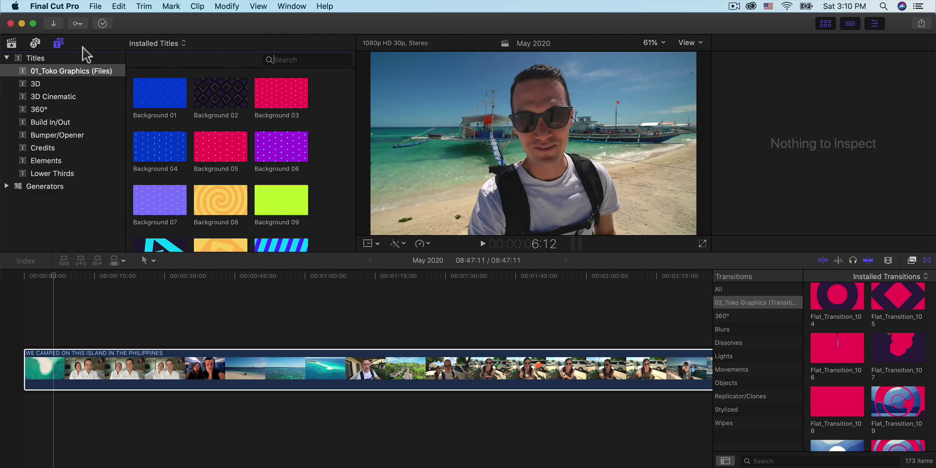
left_click(4, 58)
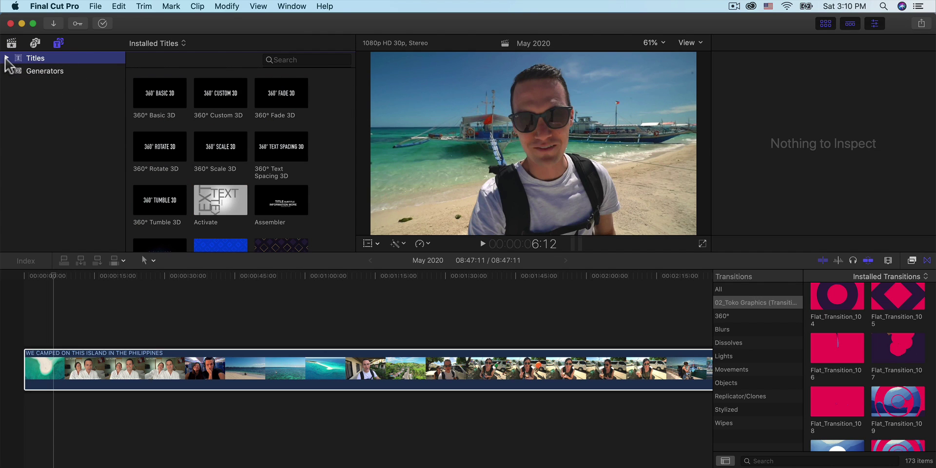
left_click(67, 74)
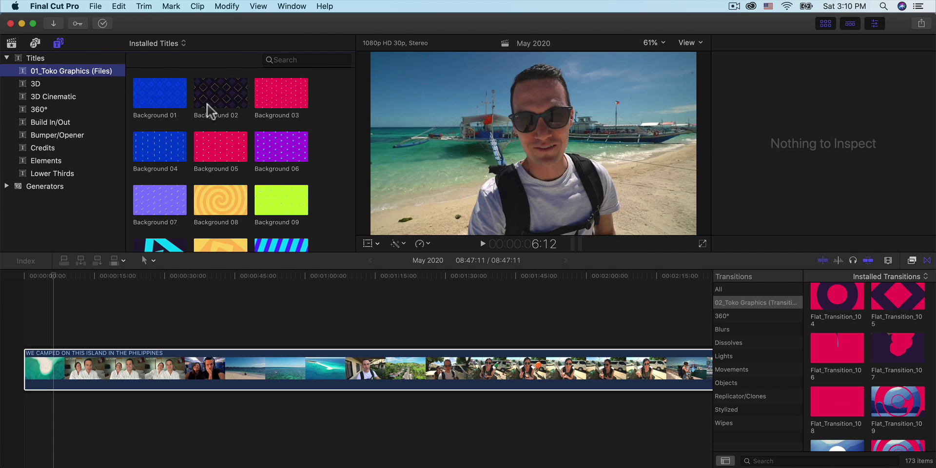
Step: Browse the Toko Graphics titles down to the Social Media templates and preview several, including Social Media 14 and 26
scroll(262, 165, "down", 5)
scroll(257, 161, "down", 10)
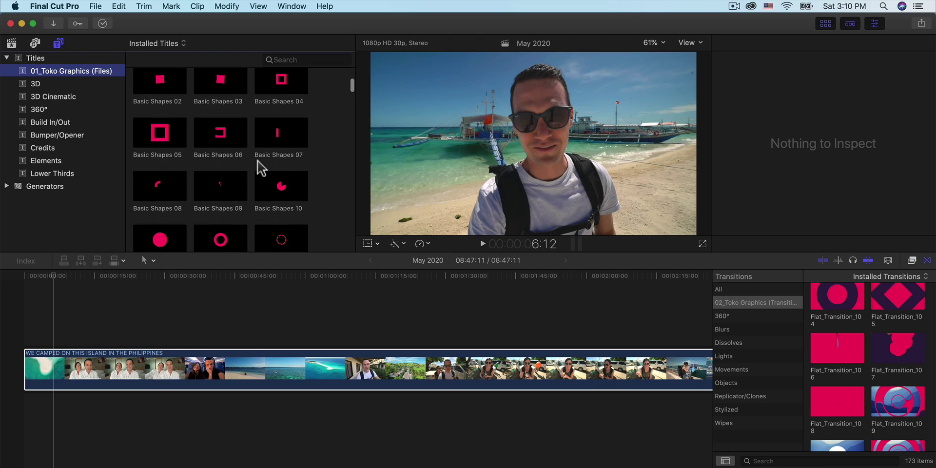
scroll(262, 166, "down", 3)
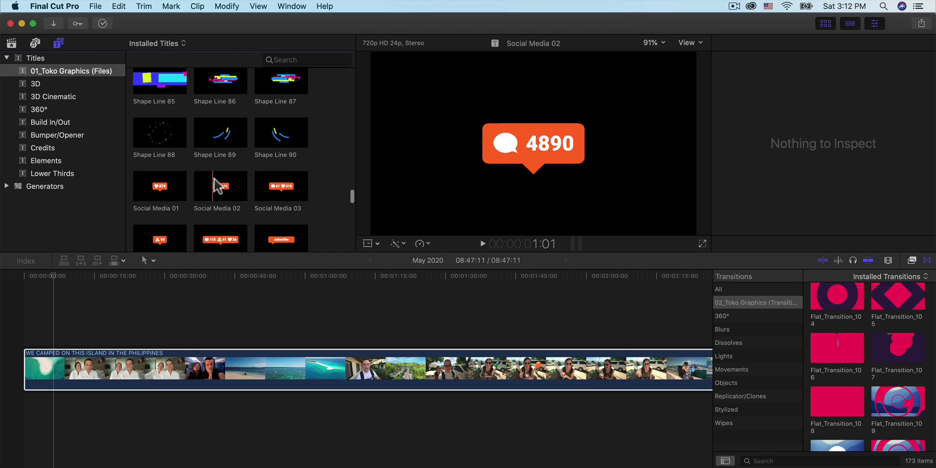
scroll(216, 184, "down", 2)
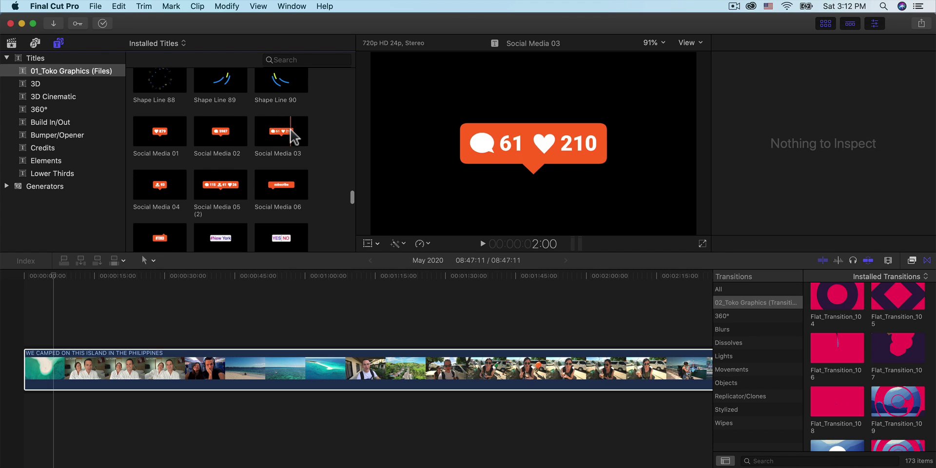
scroll(229, 147, "down", 4)
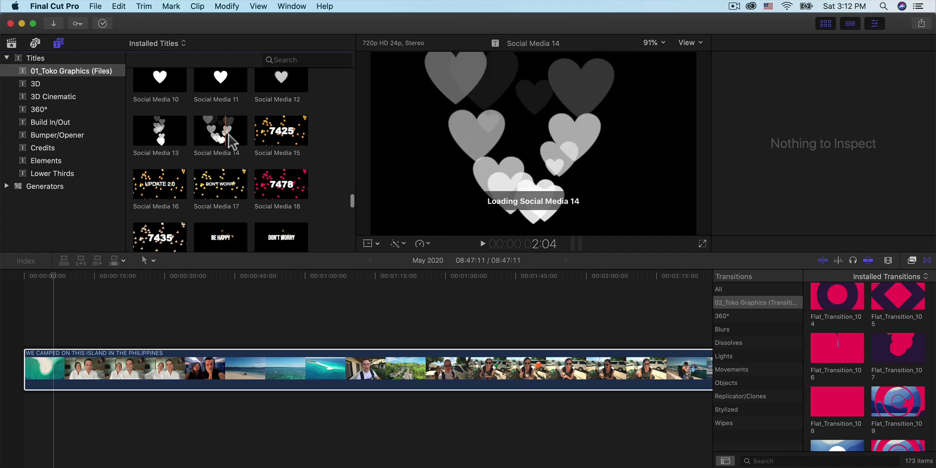
scroll(229, 141, "down", 4)
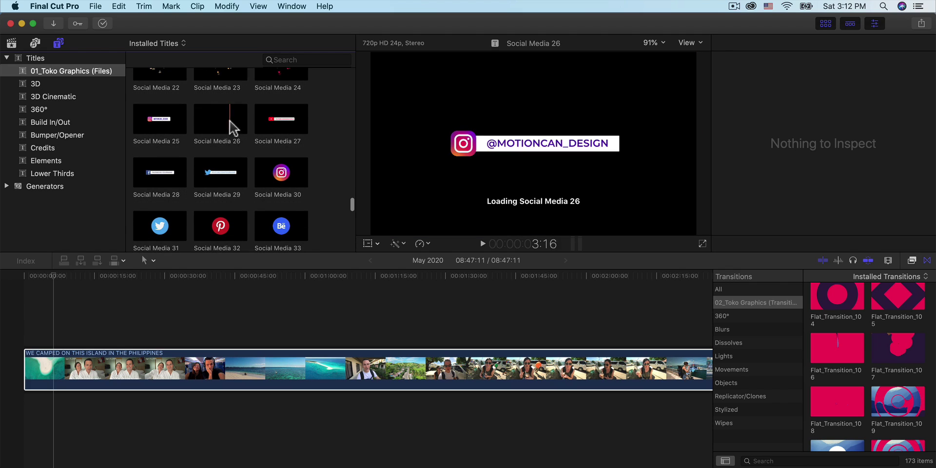
left_click(211, 120)
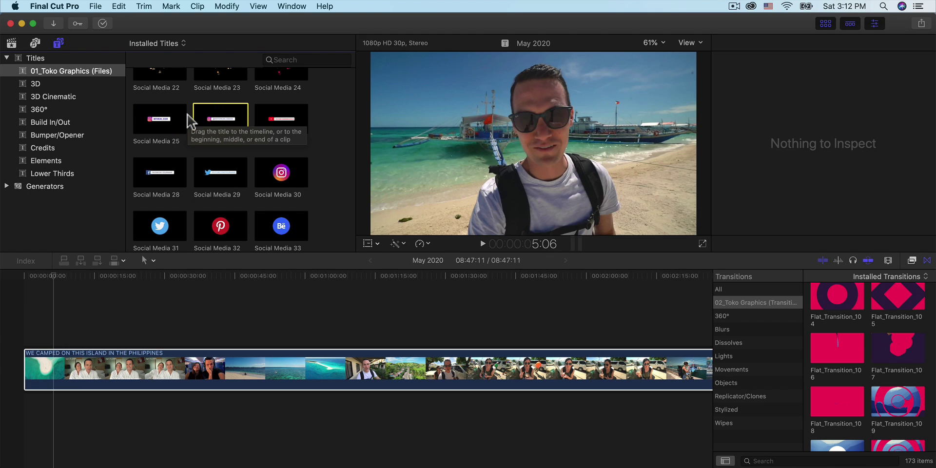
Step: Add the Social Media 25 title above the clip at 6:12, shift it to start at about 9 seconds, and play it
left_click_drag(161, 120, 55, 317)
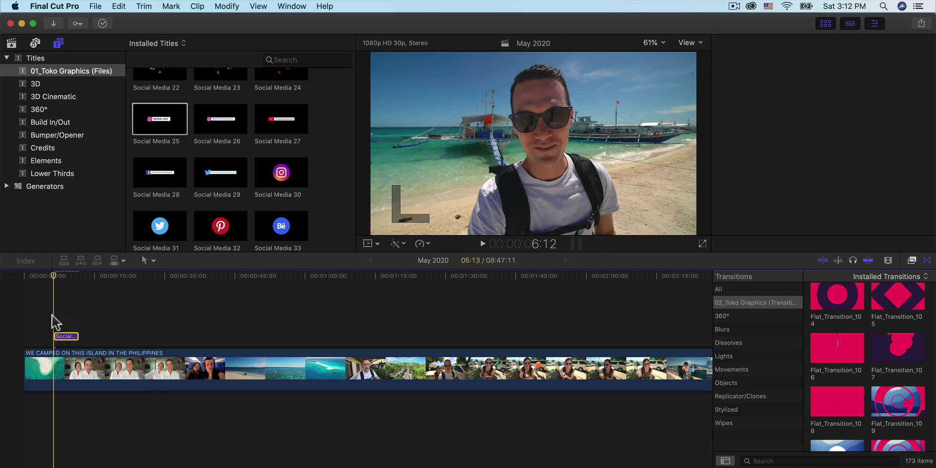
key("super+equal")
key("space")
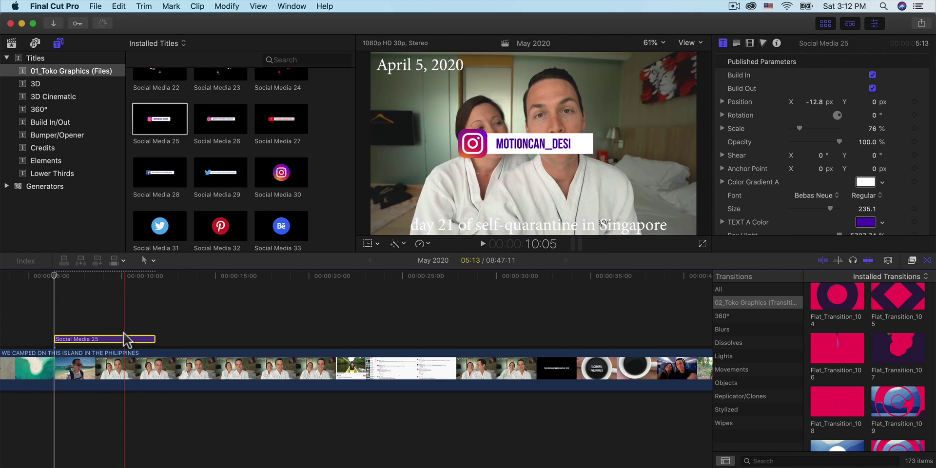
left_click_drag(75, 338, 121, 337)
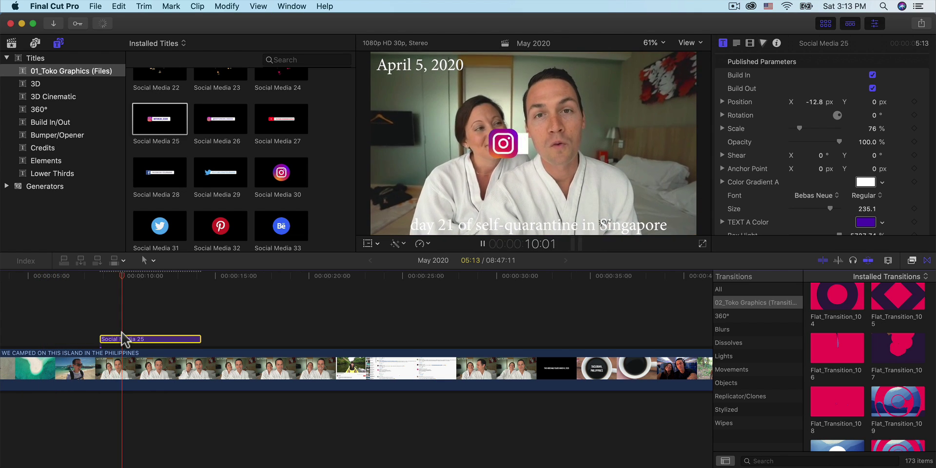
key("space")
Step: Hide the browser and review the published parameters of the Social Media 25 title
key("ctrl+super+1")
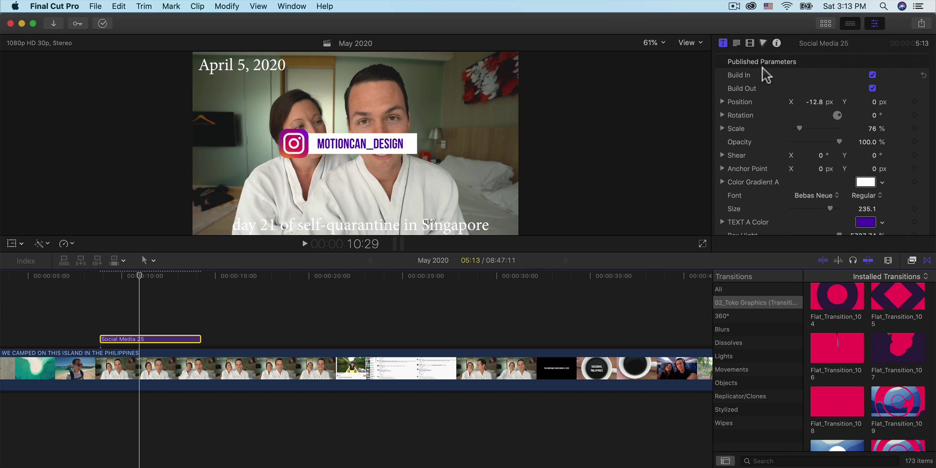
scroll(734, 55, "down", 3)
scroll(734, 55, "up", 3)
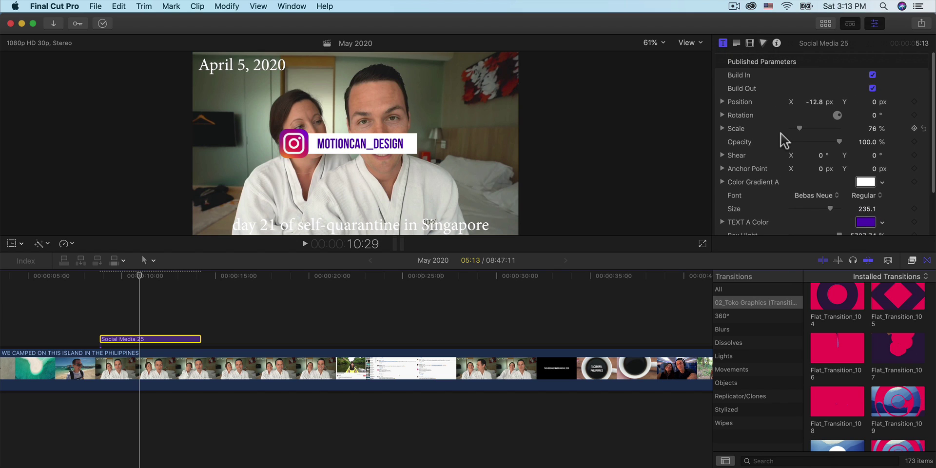
key("Tab")
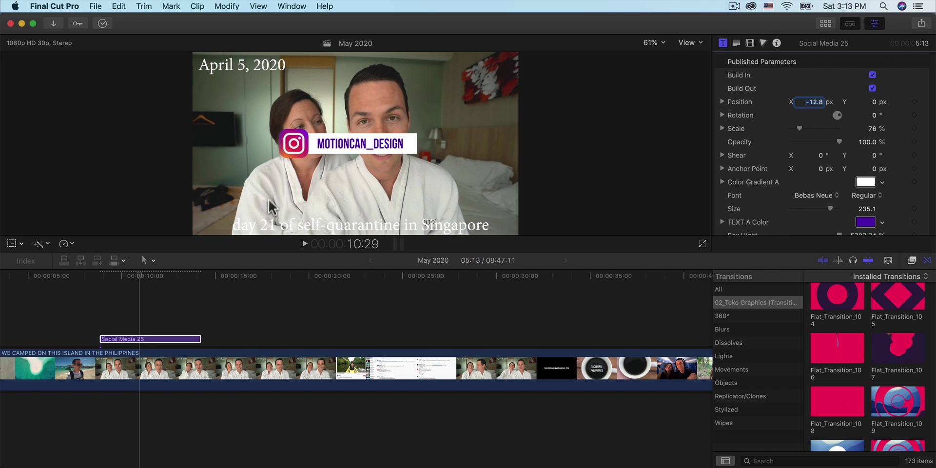
Step: Turn off Build In and Build Out for the Social Media 25 title and play it from 9:28
left_click_drag(139, 275, 120, 277)
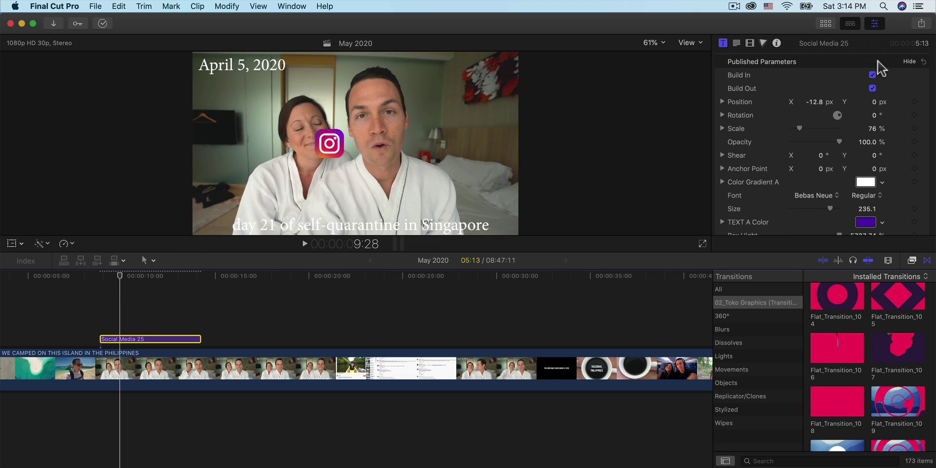
left_click(872, 75)
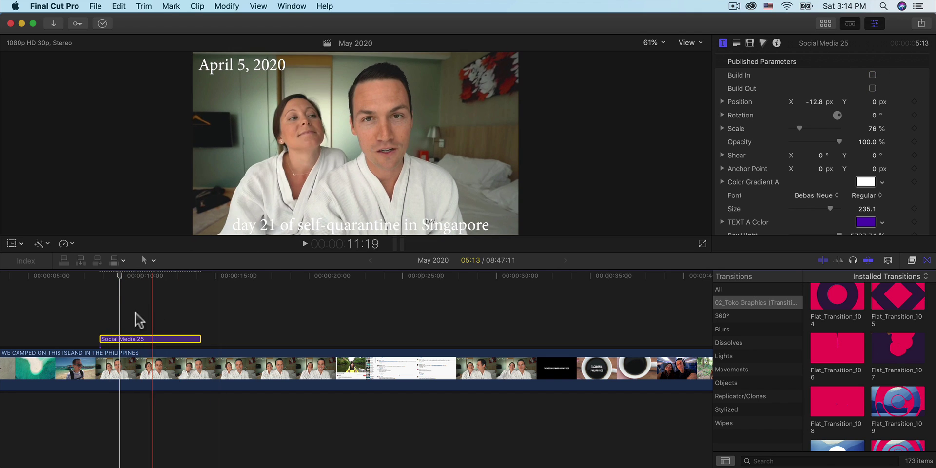
key("space")
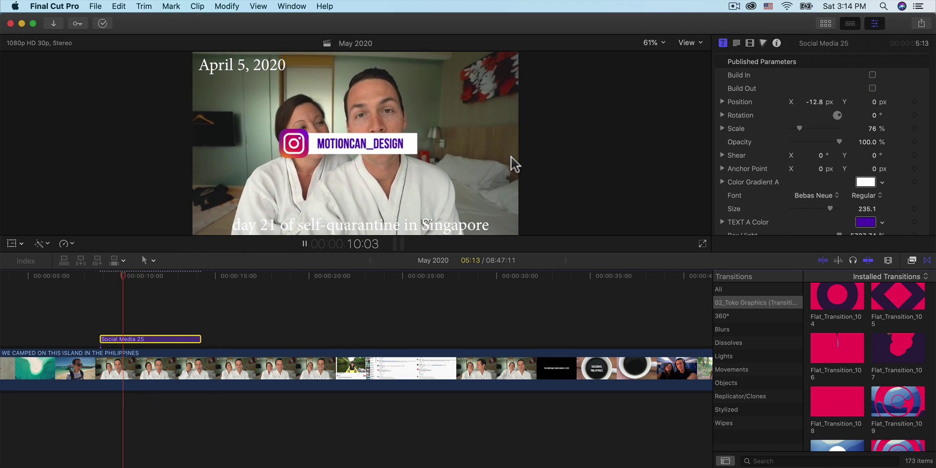
key("space")
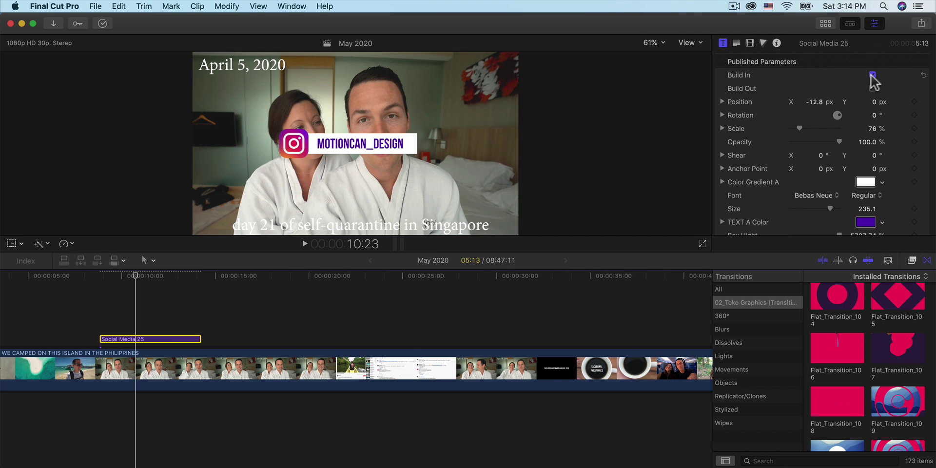
Step: Turn Build In and Build Out back on for the title and play it from its start
left_click(872, 88)
key("space")
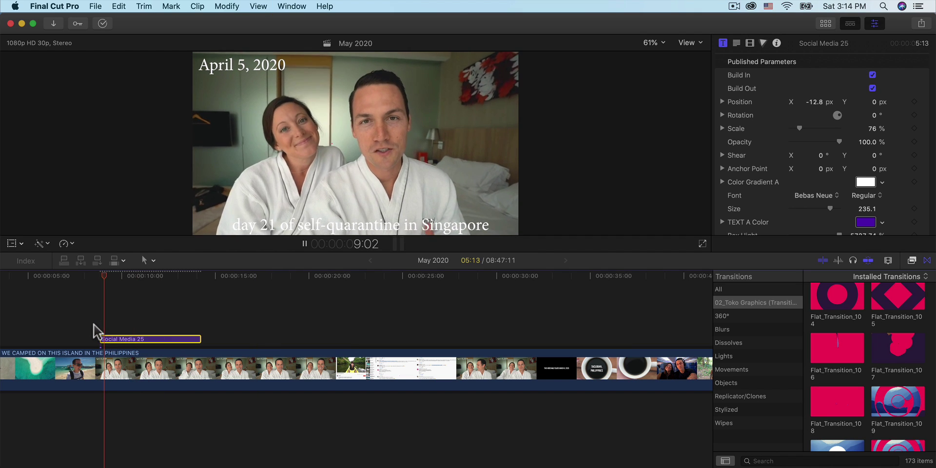
key("space")
Step: Try a rotation of 365.7° and a scale of 63% on the title, restoring the previous setting after each
scroll(777, 165, "down", 1)
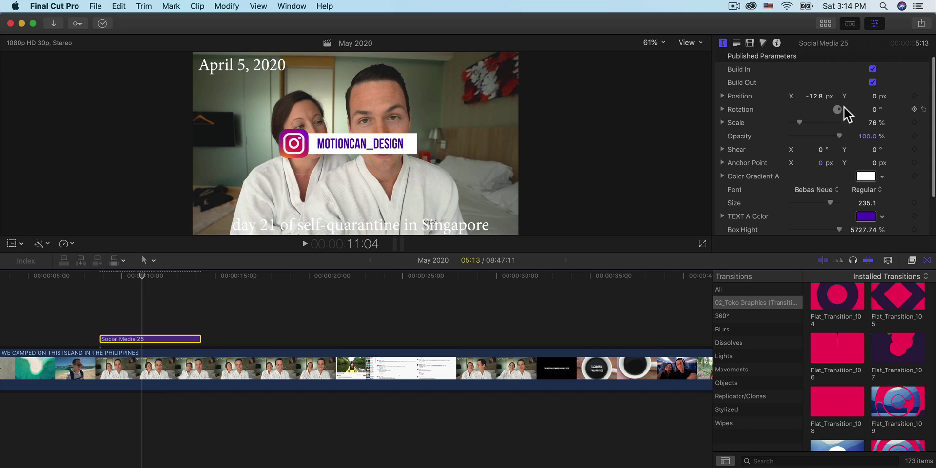
left_click_drag(838, 109, 866, 106)
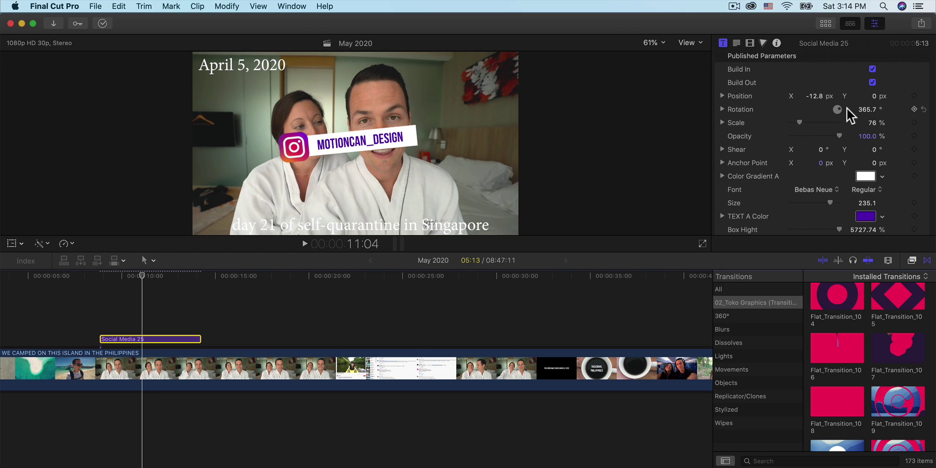
key("super+z")
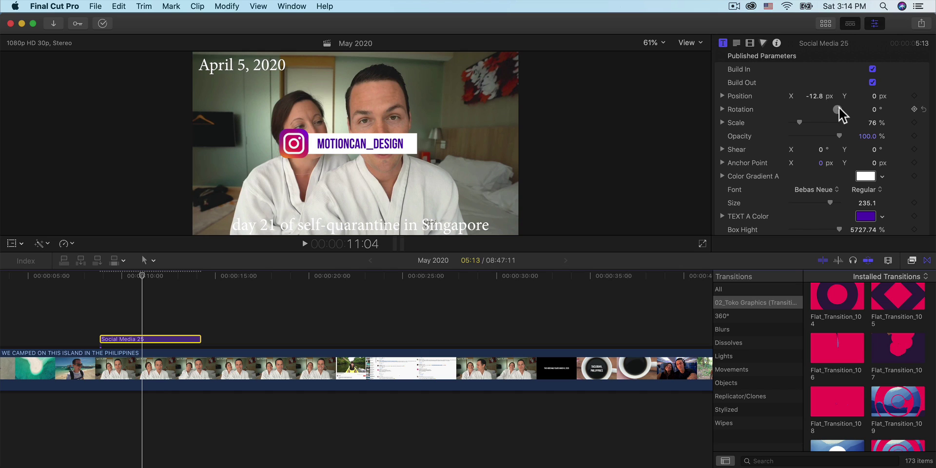
mouse_move(800, 122)
left_mouse_down()
mouse_move(811, 126)
mouse_move(796, 122)
left_mouse_up()
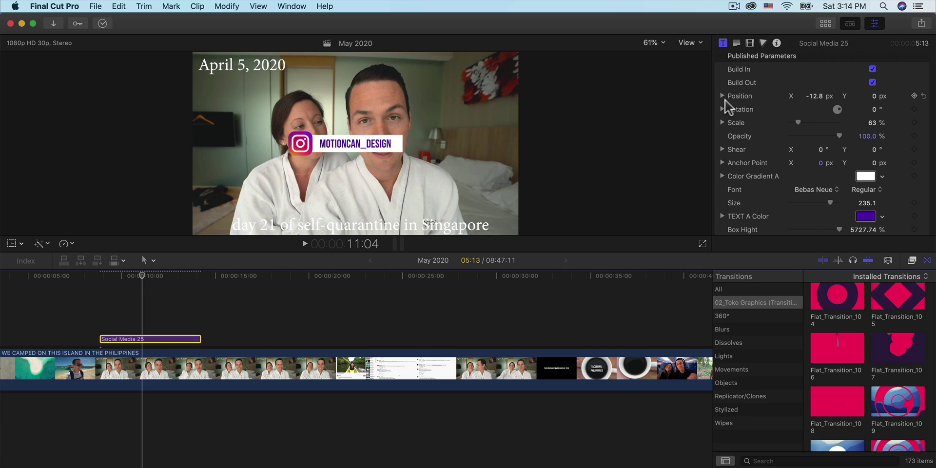
left_click_drag(798, 122, 800, 123)
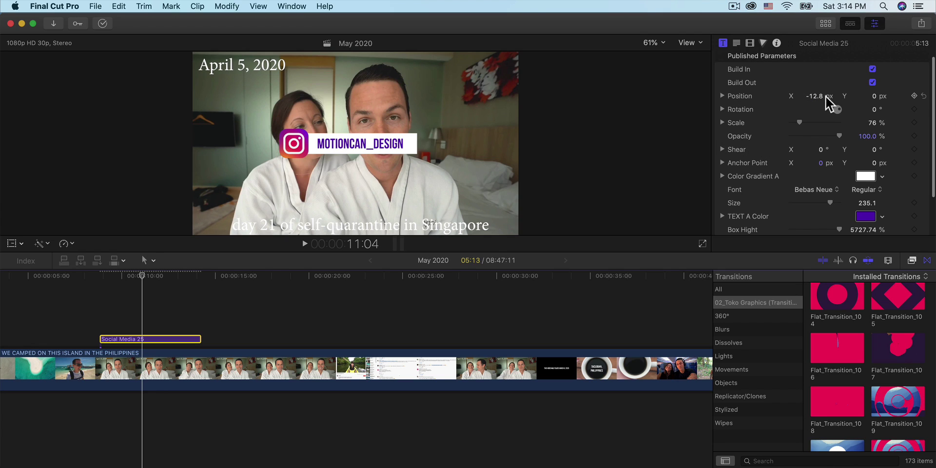
Step: Reposition the title to X -59.2 px and Y -31.9 px in the lower-left of the frame and scale it to 61%
left_click_drag(817, 94, 817, 95)
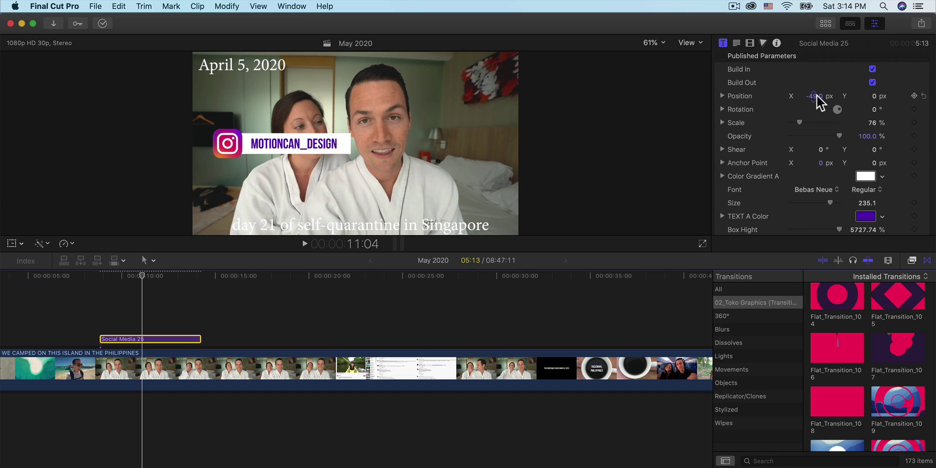
left_click_drag(879, 103, 877, 100)
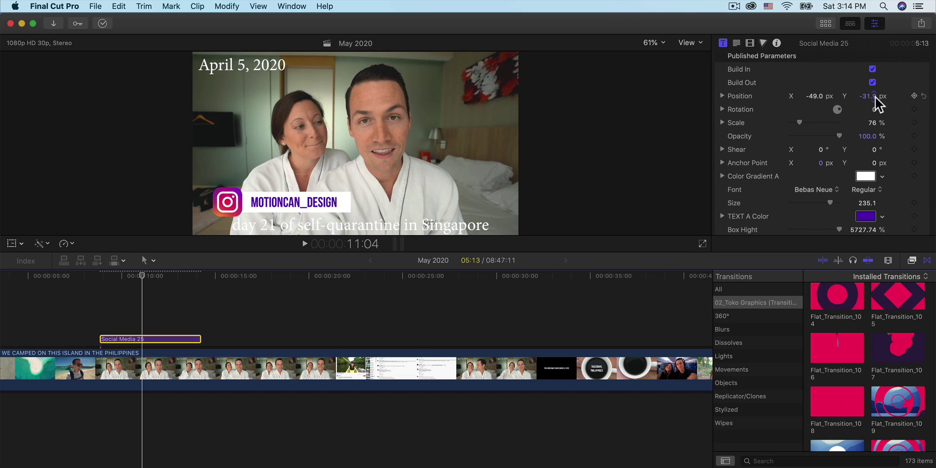
key("Right")
key("Right")
key("Right")
scroll(827, 218, "down", 2)
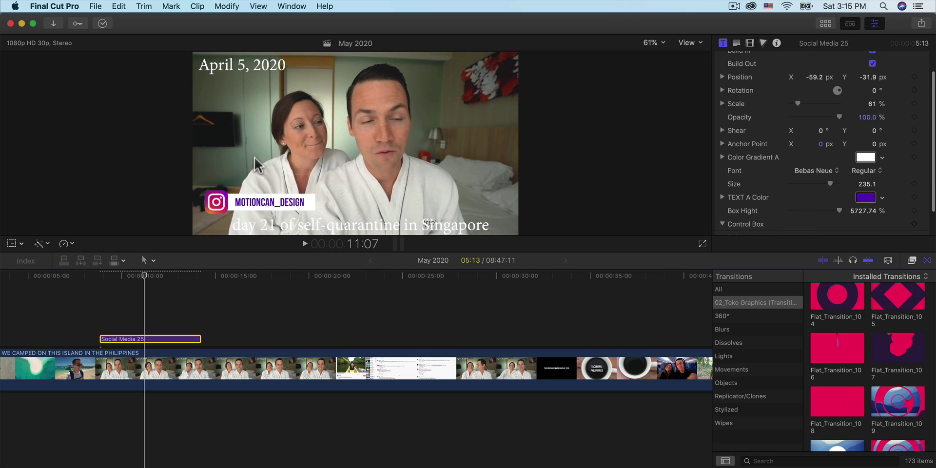
left_click(735, 44)
scroll(799, 167, "up", 10)
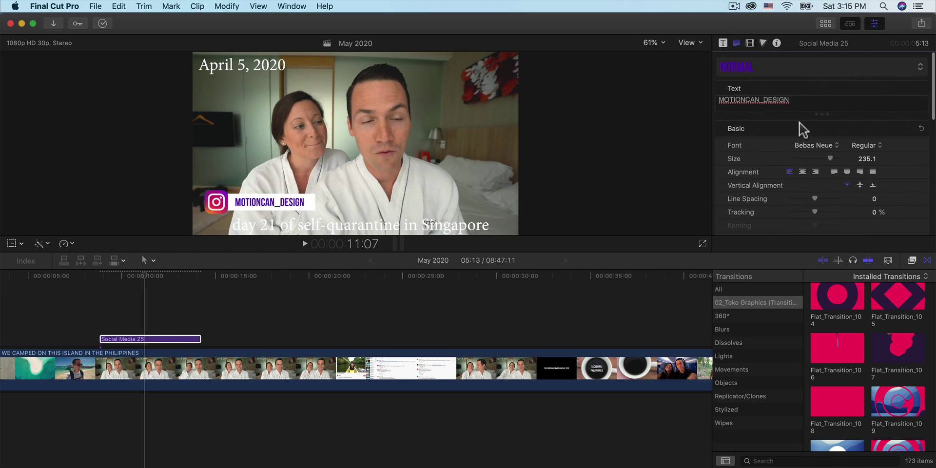
double_click(773, 95)
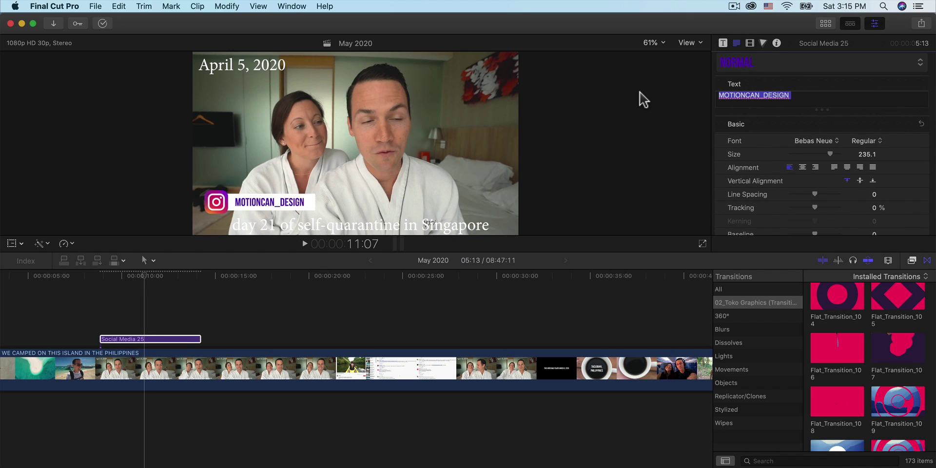
type("@KARA")
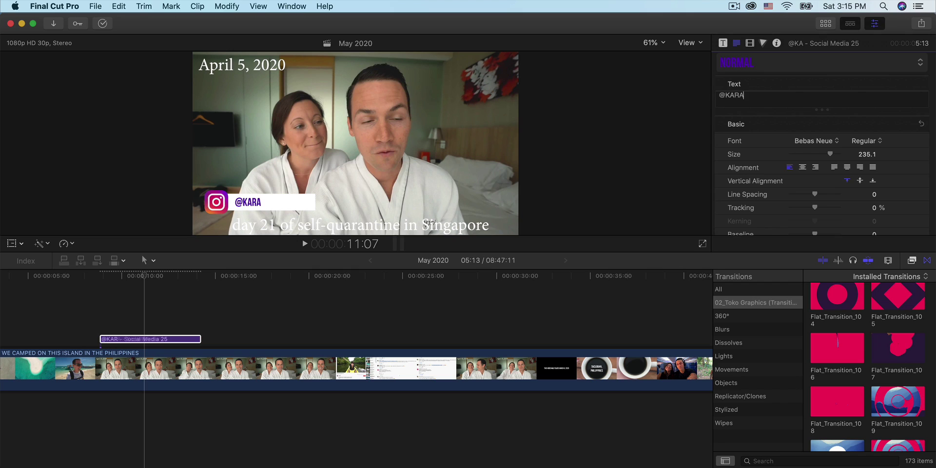
type("&NATE")
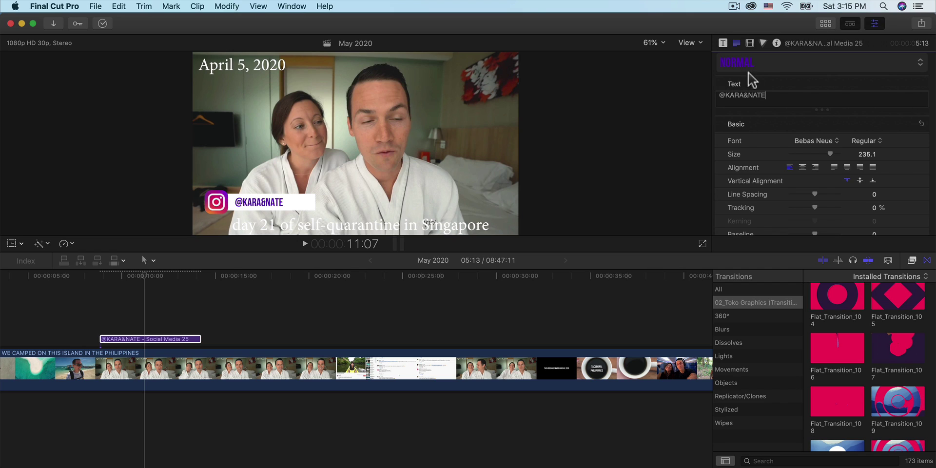
Step: Set the whole handle text in the ChunkFive font at size 208
key("super+a")
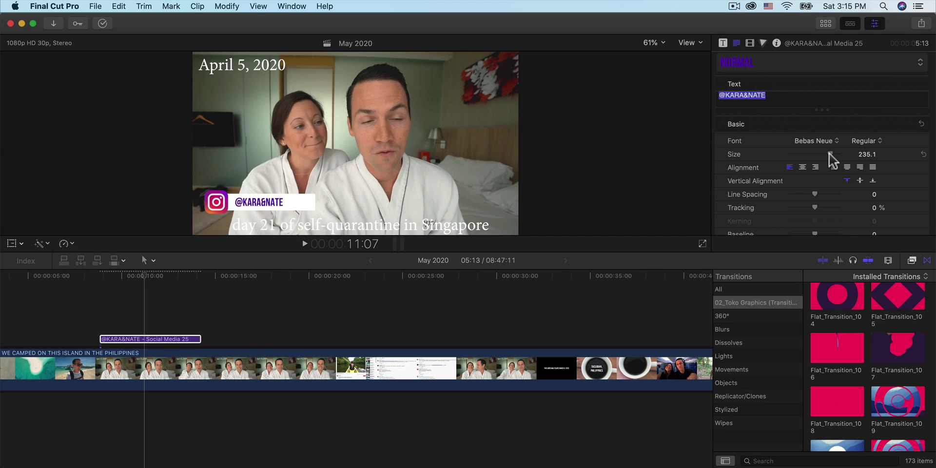
left_click_drag(832, 152, 838, 155)
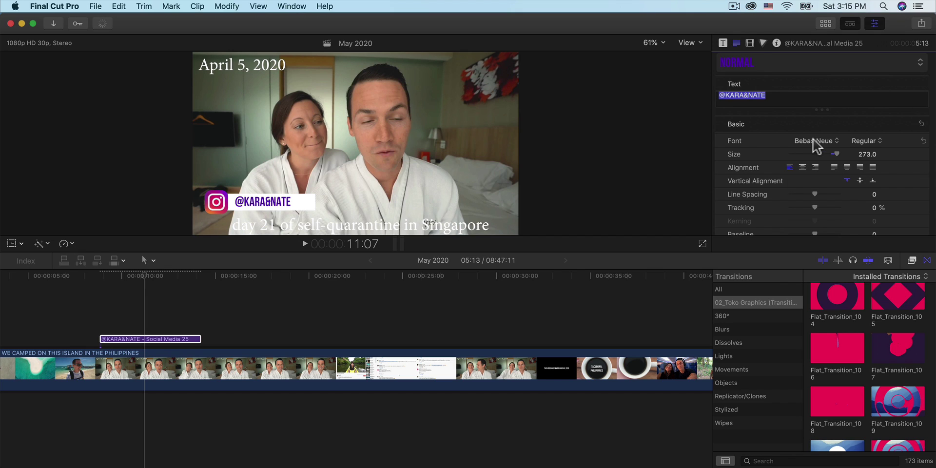
left_click(812, 137)
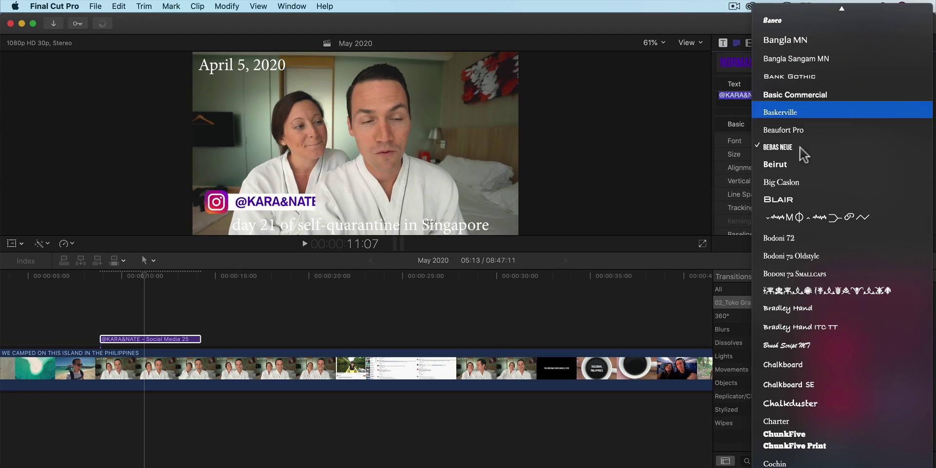
scroll(799, 365, "down", 5)
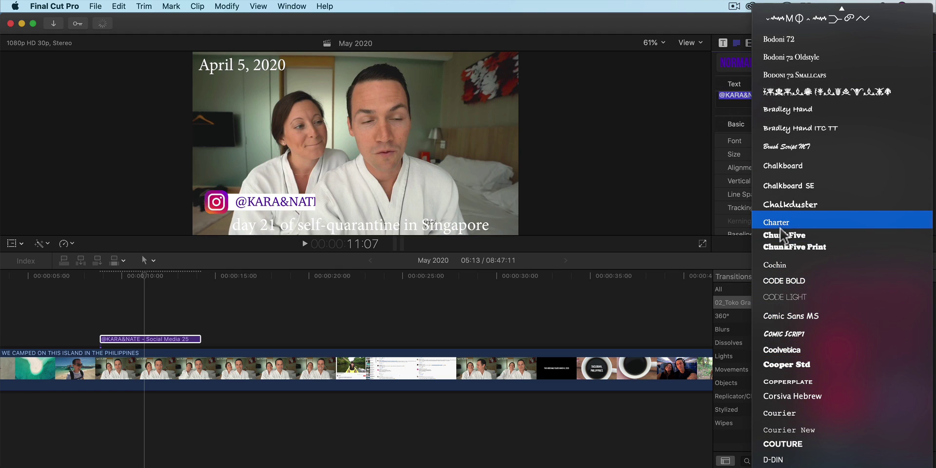
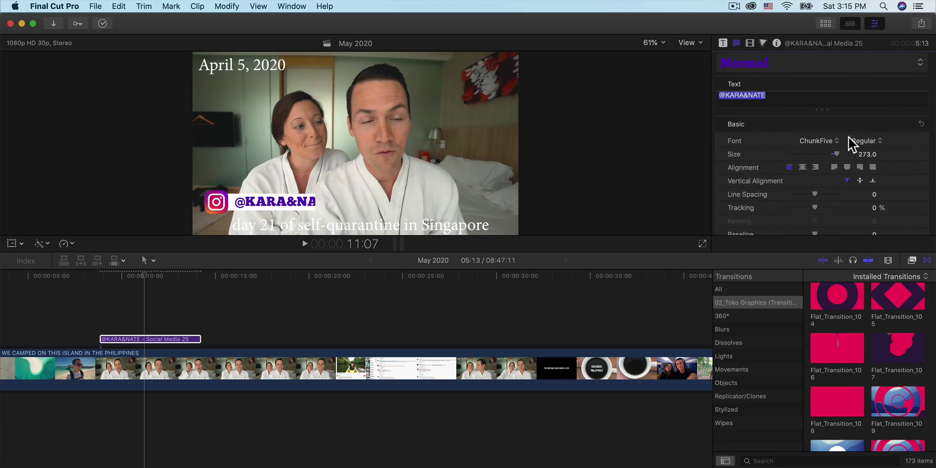
left_click_drag(834, 153, 824, 153)
Step: Widen the white box behind the handle by setting the Control Box's Point 2 X to 656.9
left_click(723, 43)
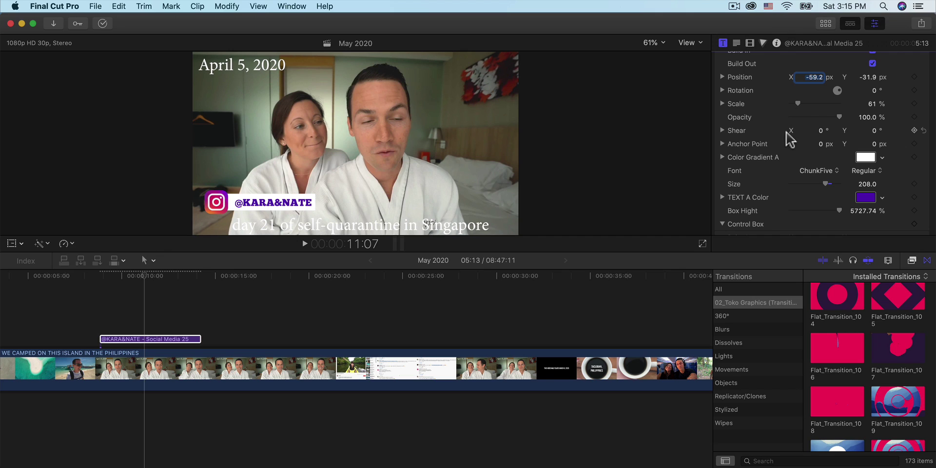
scroll(790, 139, "down", 3)
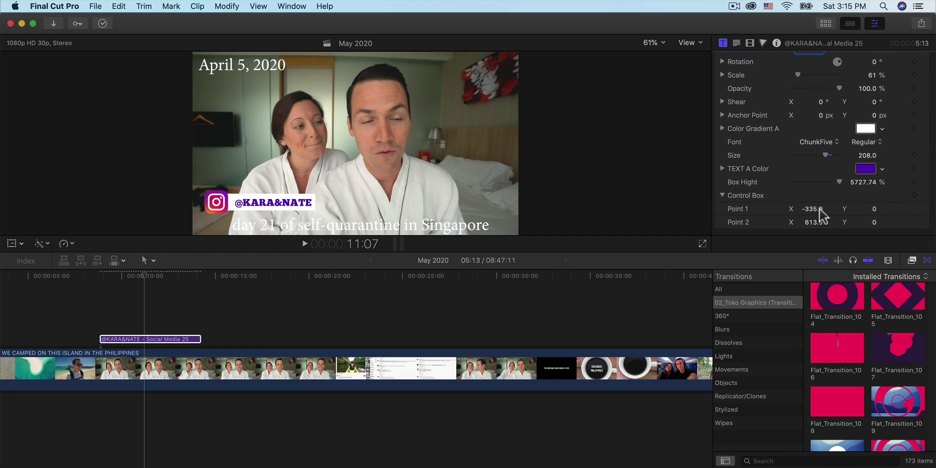
mouse_move(809, 220)
left_mouse_down()
mouse_move(843, 220)
mouse_move(796, 221)
mouse_move(810, 208)
mouse_move(816, 214)
left_mouse_up()
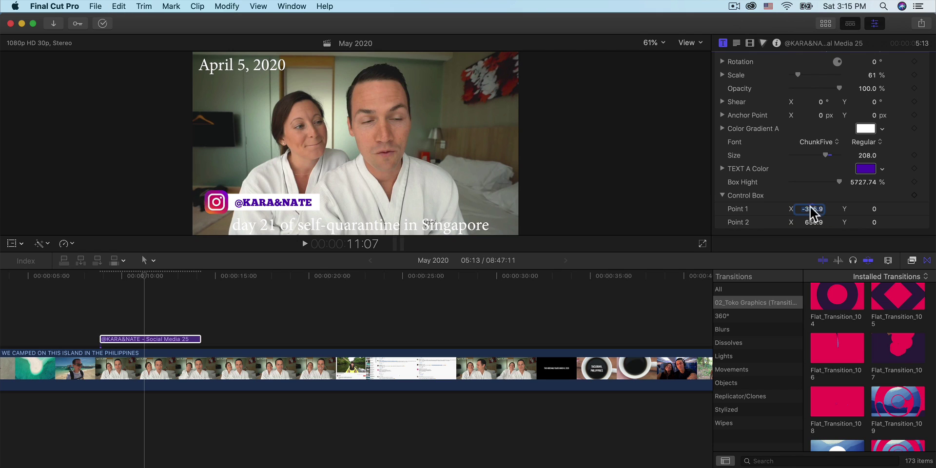
Step: Try Box Hight values of 133.2% and 5394.74% on the title, undoing the first
left_click_drag(837, 185, 802, 188)
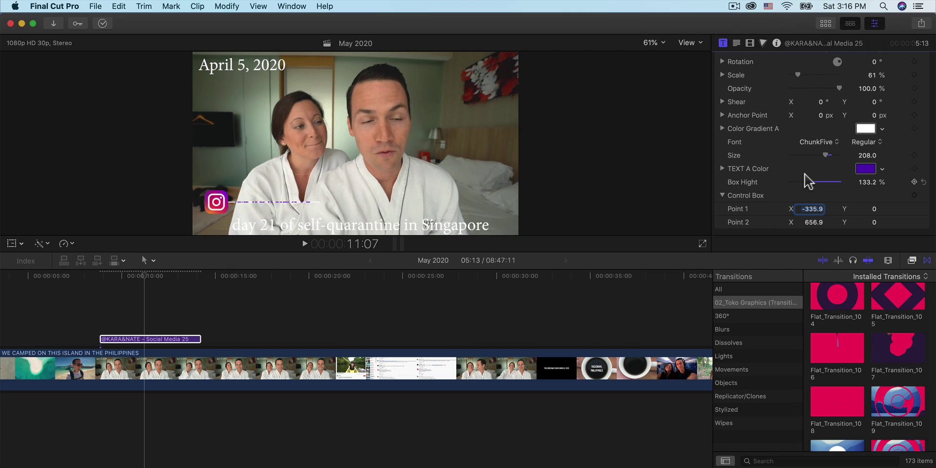
key("super+z")
left_click_drag(862, 184, 862, 184)
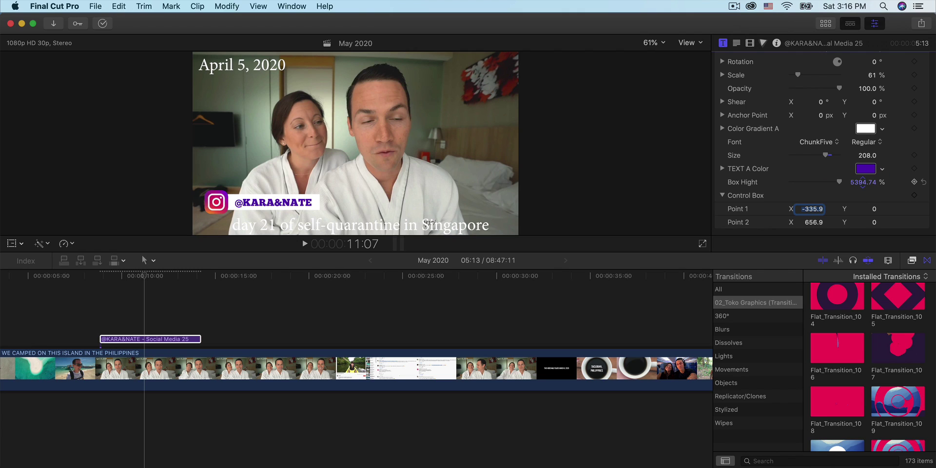
scroll(835, 169, "up", 3)
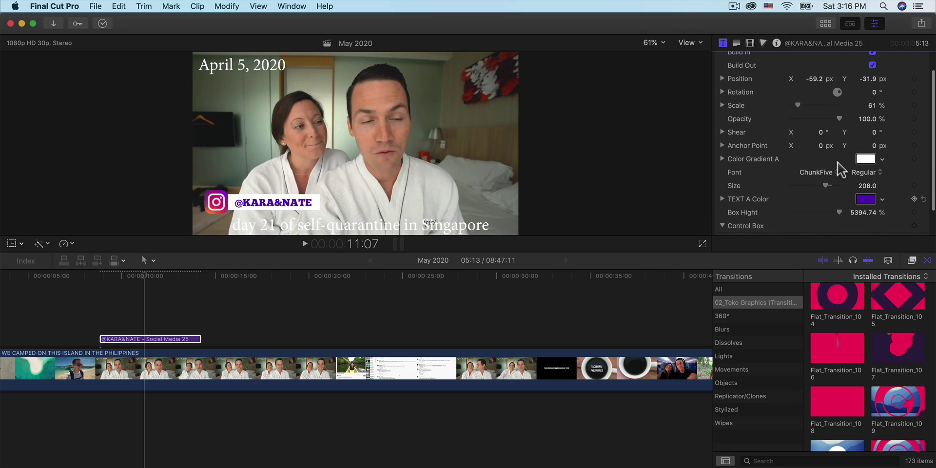
Step: Nudge the handle text slightly left inside its white box and return to the title's published parameters
key("ctrl+Tab")
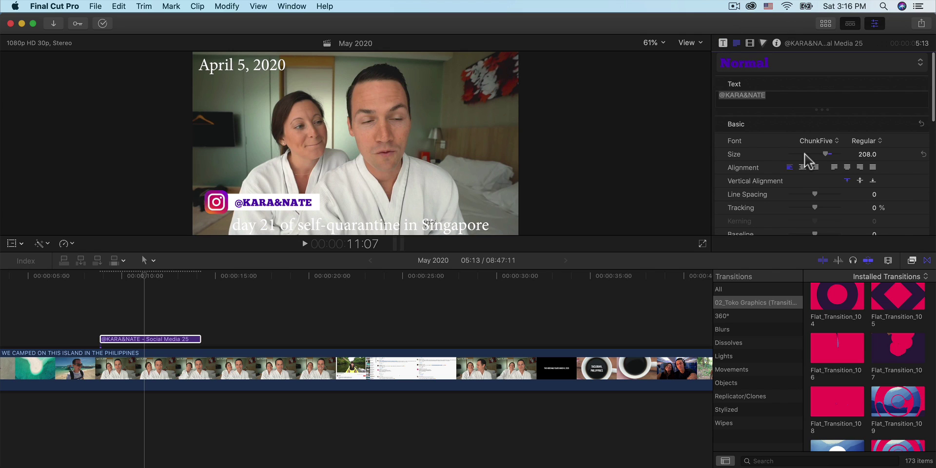
left_click_drag(264, 200, 262, 200)
left_click(724, 43)
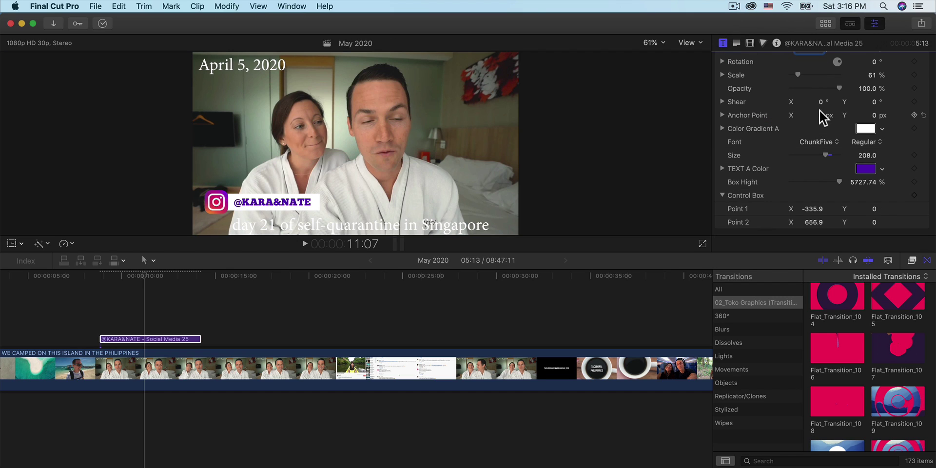
Step: Change the title's TEXT A Color to a dark magenta
left_click(865, 171)
left_click_drag(253, 157, 654, 68)
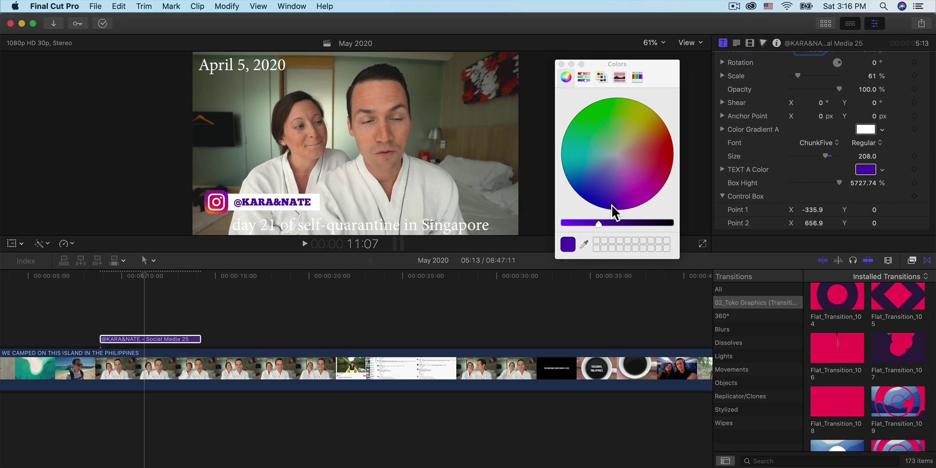
left_click_drag(610, 206, 686, 225)
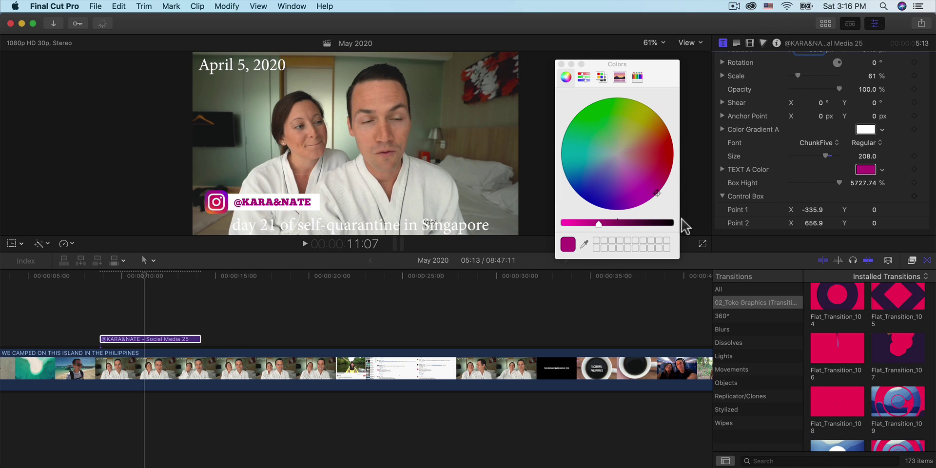
left_click(571, 64)
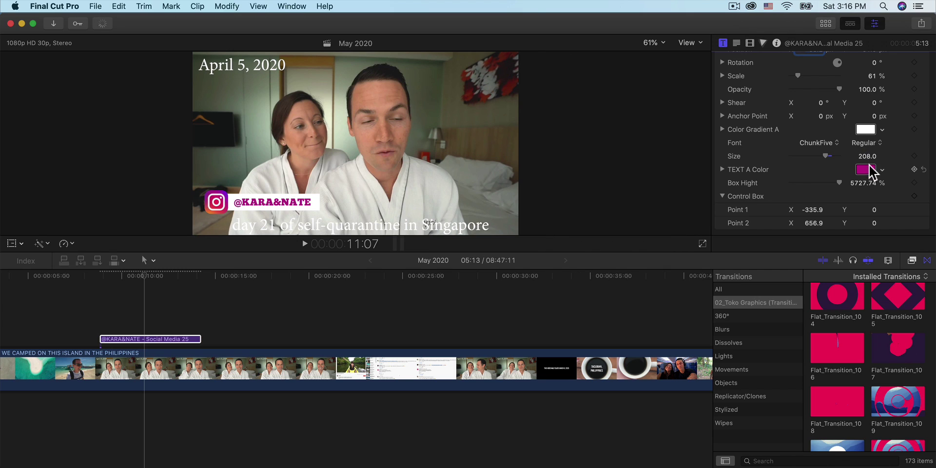
Step: Try an X shear of about 12° on the title and reset it
left_click_drag(820, 102, 823, 92)
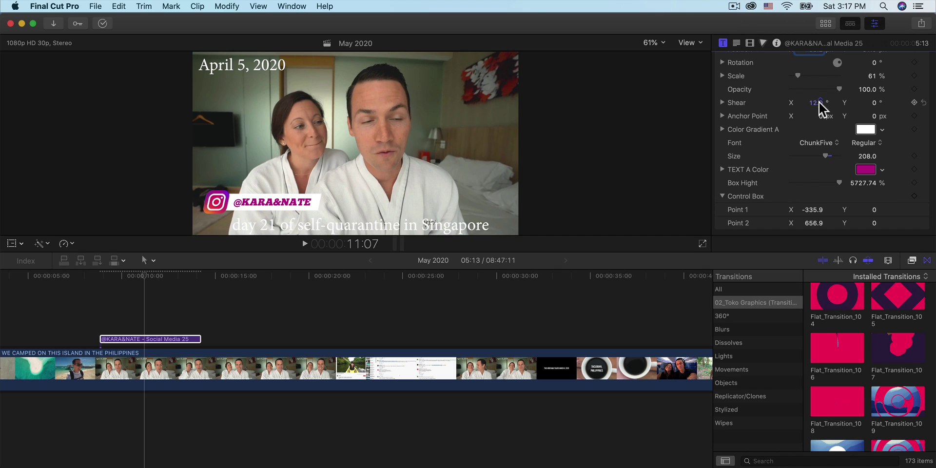
left_click(923, 103)
scroll(924, 161, "up", 2)
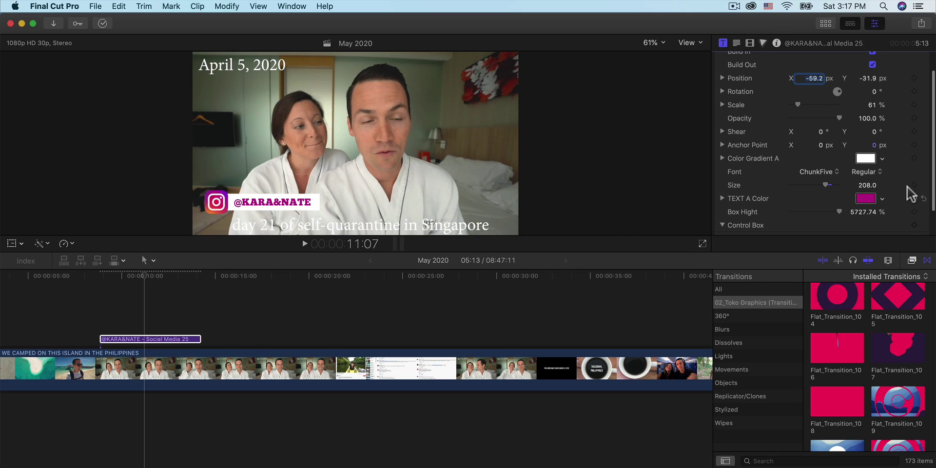
scroll(901, 163, "down", 1)
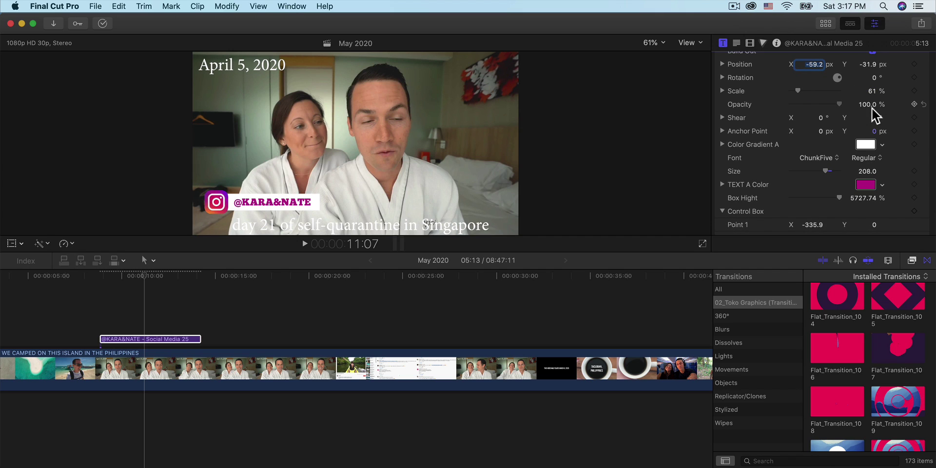
scroll(833, 188, "down", 1)
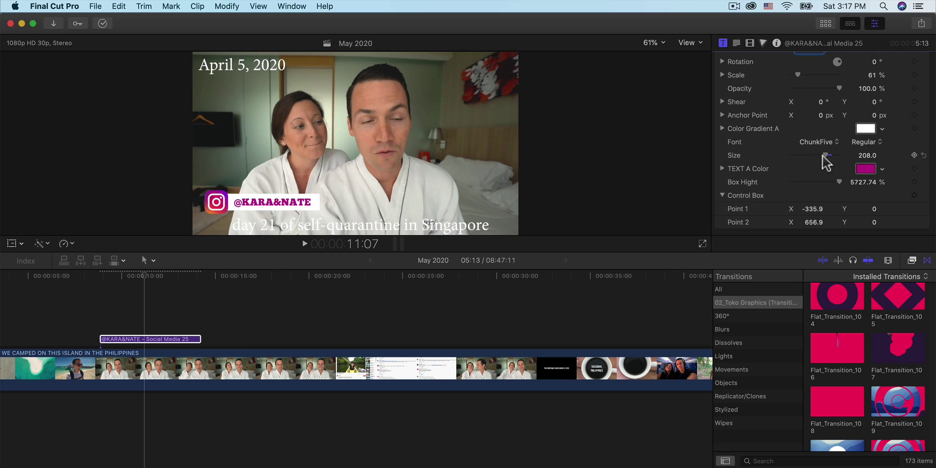
Step: Render the selected social media title in the timeline
scroll(210, 312, "left", 3)
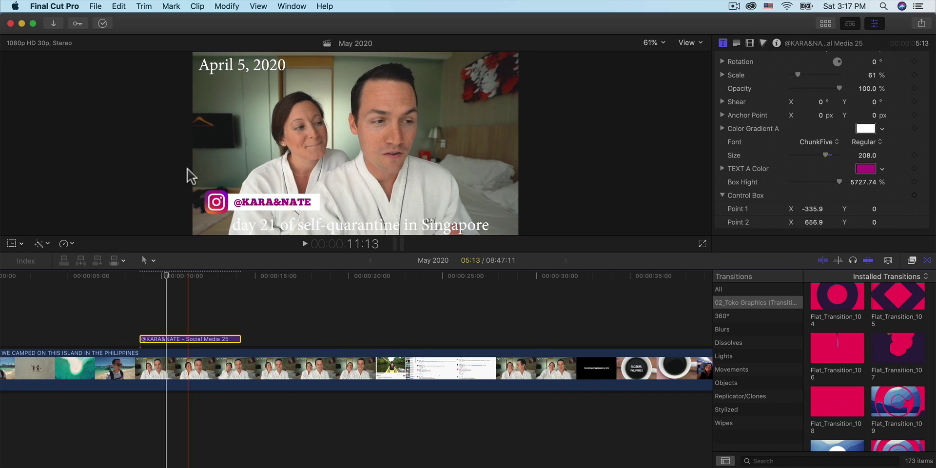
left_click(225, 6)
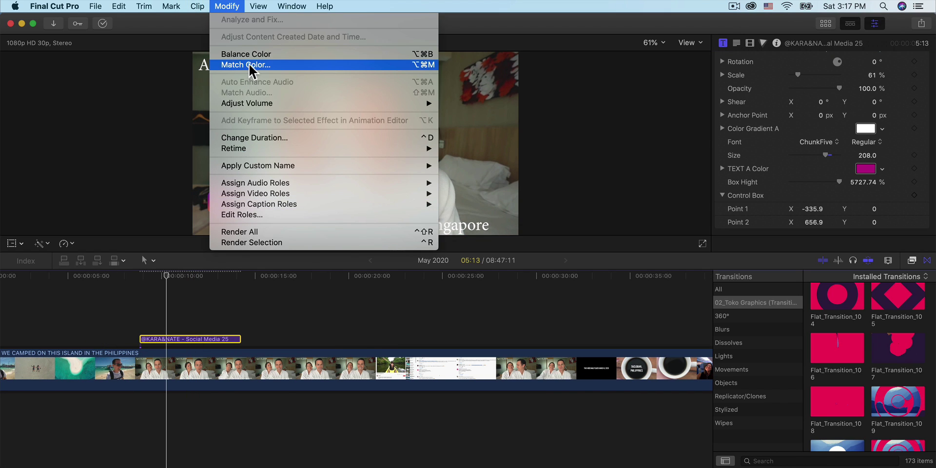
left_click(255, 243)
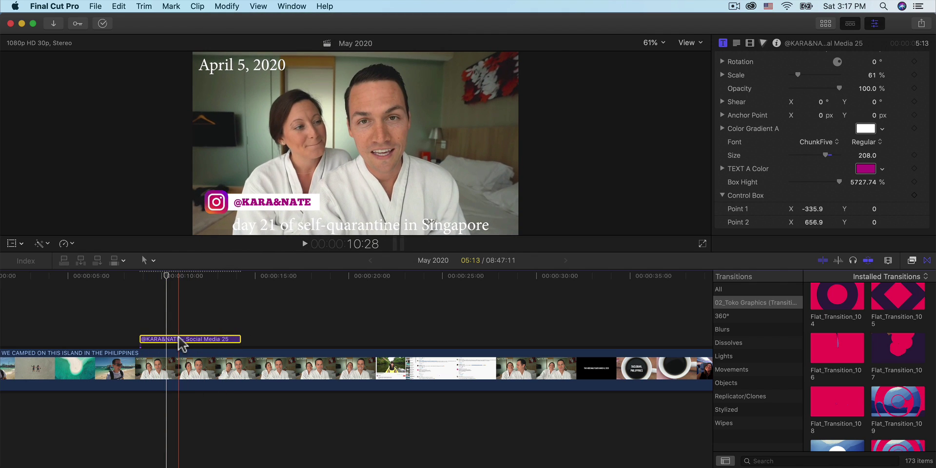
key("minus")
key("Escape")
Step: Show the installed Toko Graphics titles, select Social Media 02, and place the playhead at 37:03 in the timeline
key("shift+z")
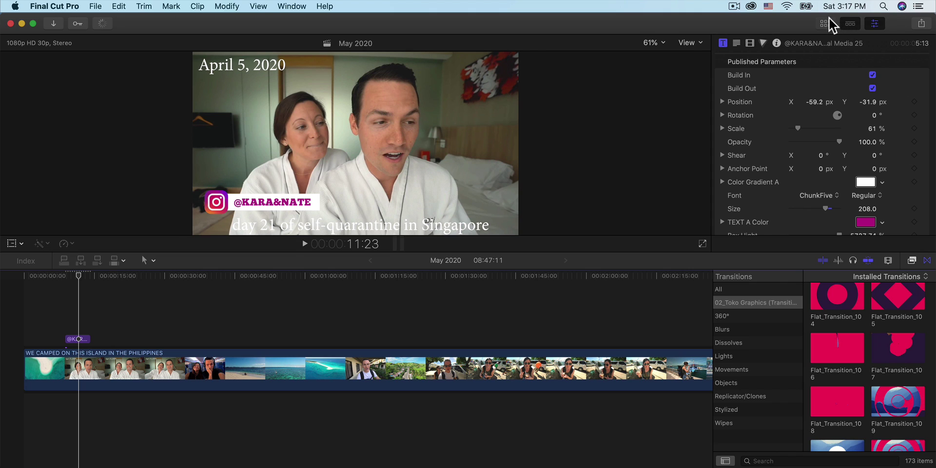
left_click(831, 23)
scroll(292, 160, "up", 6)
scroll(273, 160, "up", 3)
scroll(227, 154, "up", 2)
left_click(219, 141)
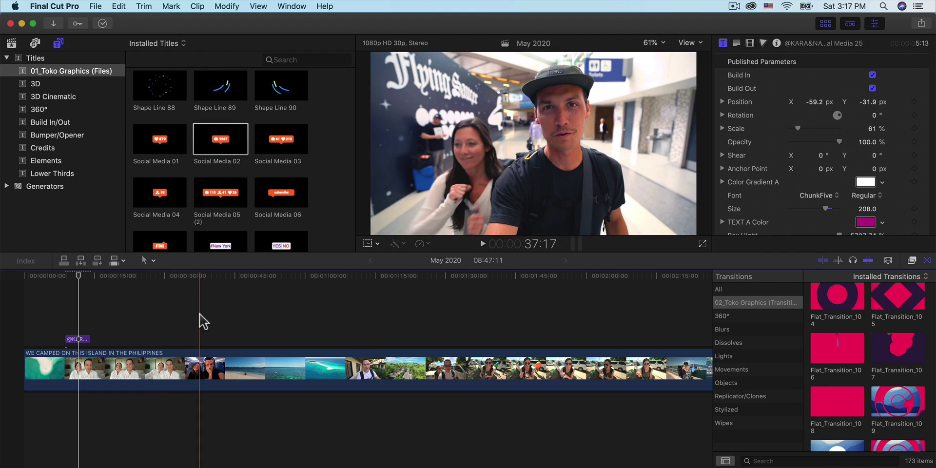
left_click(196, 320)
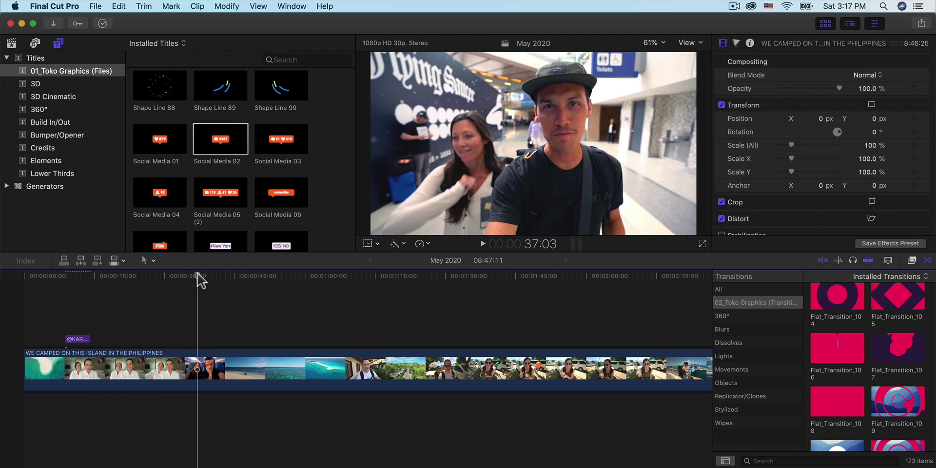
key("super+equal")
Step: Browse the Toko social media titles, checking Social Media 02, 03, 08 and 09
left_click(220, 138)
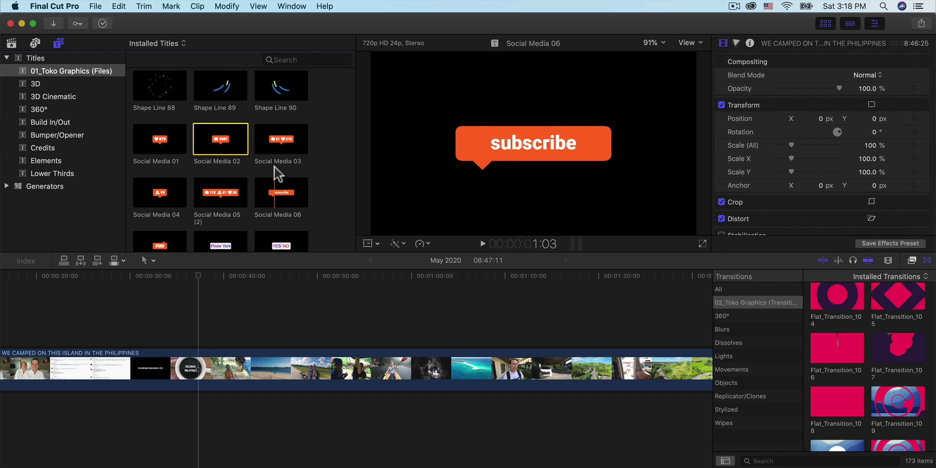
left_click(277, 144)
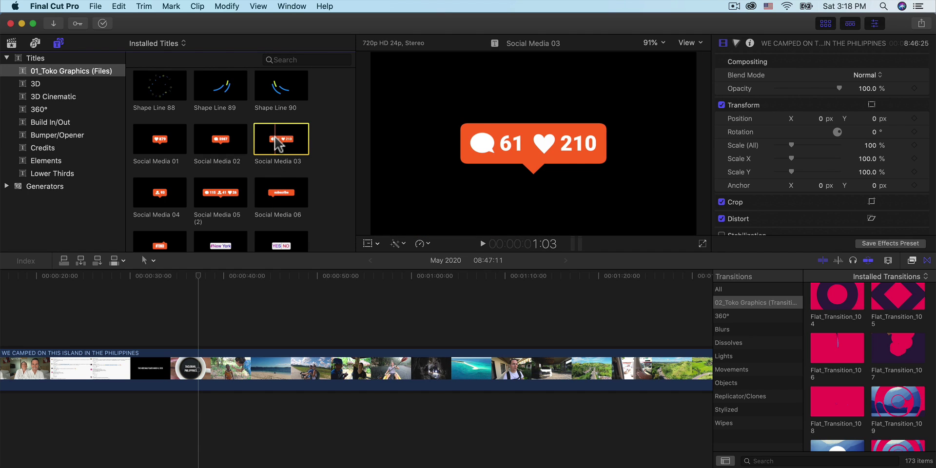
scroll(278, 144, "down", 2)
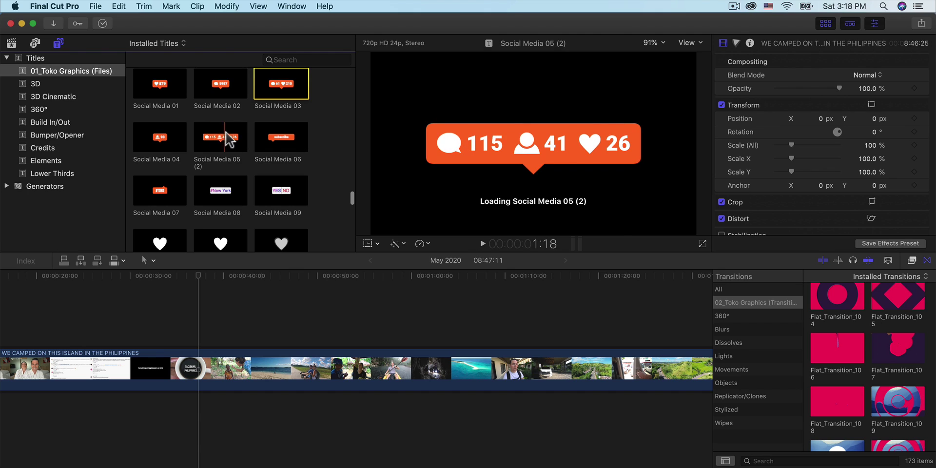
scroll(253, 195, "down", 4)
scroll(234, 176, "up", 2)
left_click(220, 149)
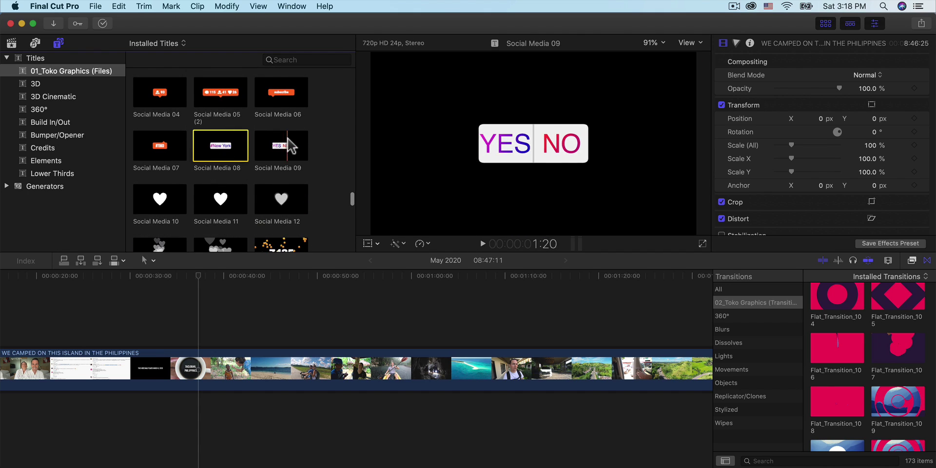
left_click(275, 148)
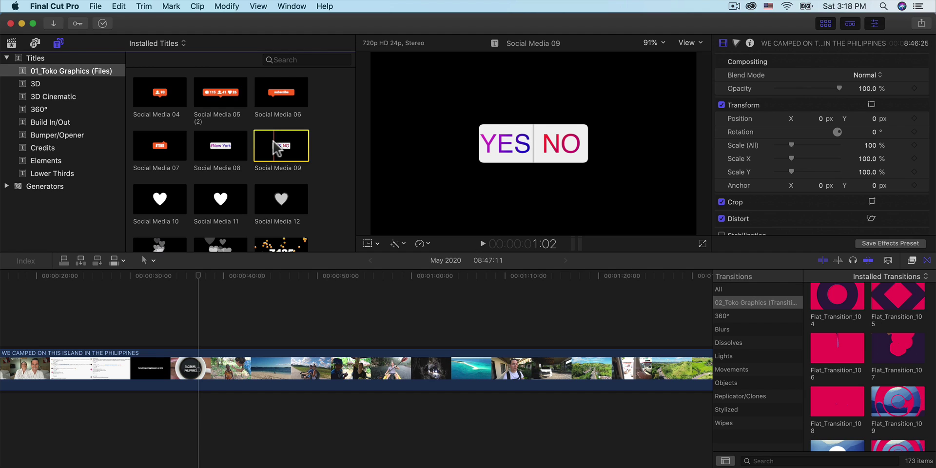
Step: Add the Social Media 09 title above the video at about 37 seconds and preview it
left_click_drag(276, 149, 202, 323)
scroll(856, 145, "down", 5)
scroll(855, 143, "down", 5)
scroll(919, 163, "up", 10)
scroll(918, 166, "down", 2)
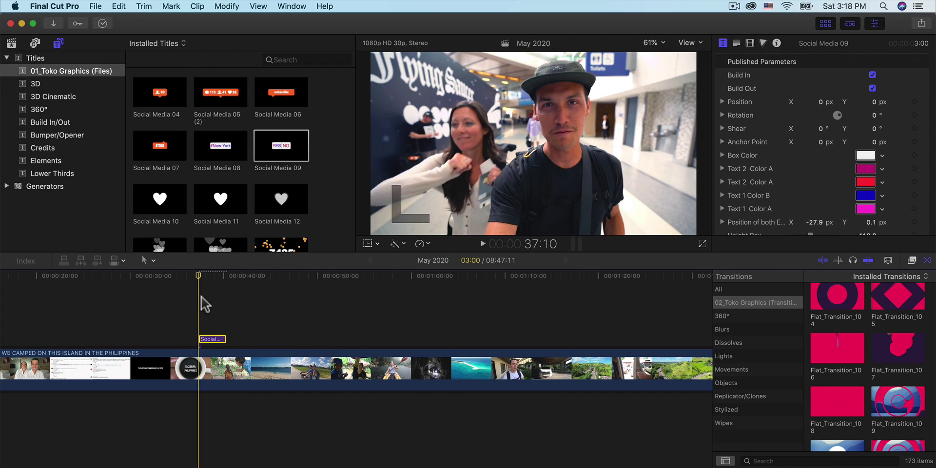
key("super+equal")
key("space")
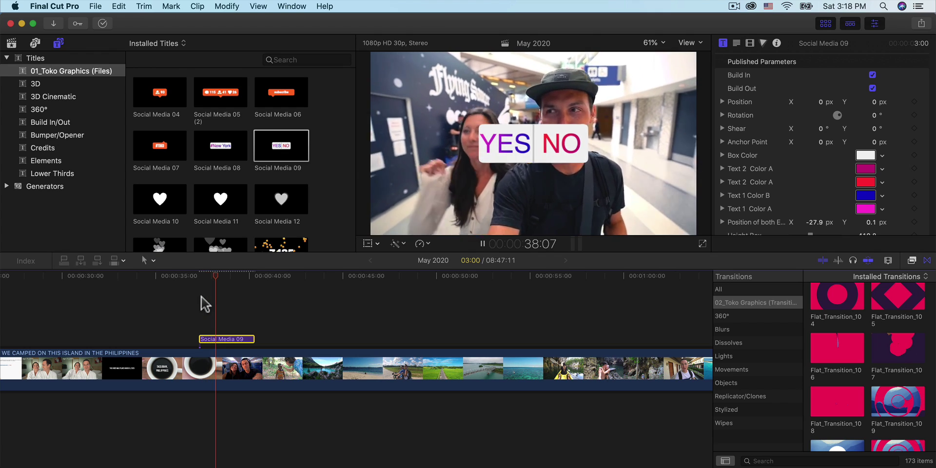
key("space")
left_click(667, 144)
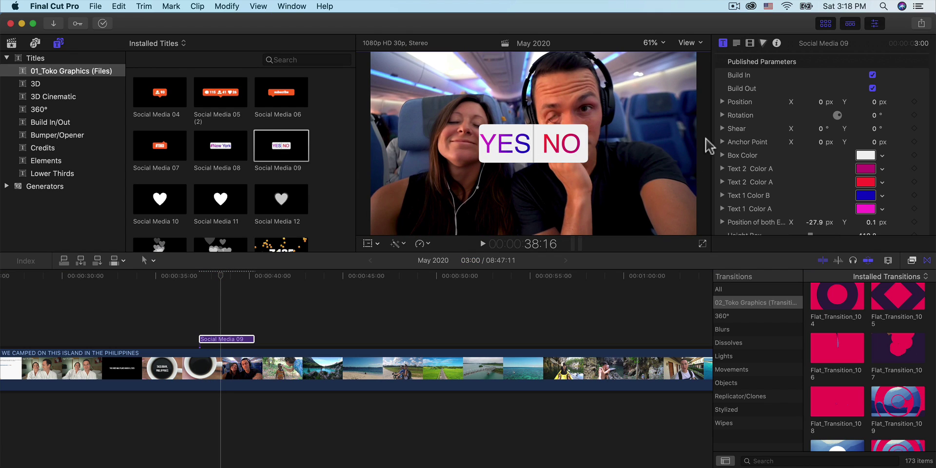
Step: Set the YES text's size to 414 and its position to X -43.6 px, Y -3.4 px in Social Media 09
scroll(780, 152, "down", 10)
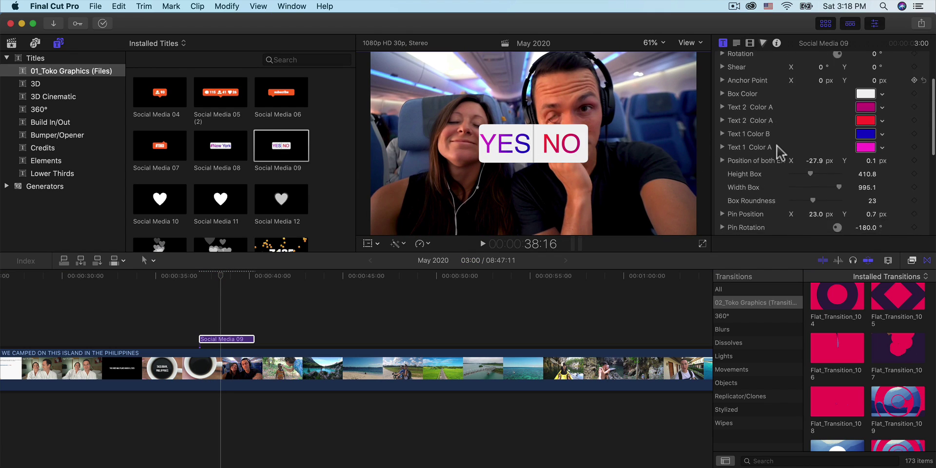
left_click_drag(807, 143, 758, 140)
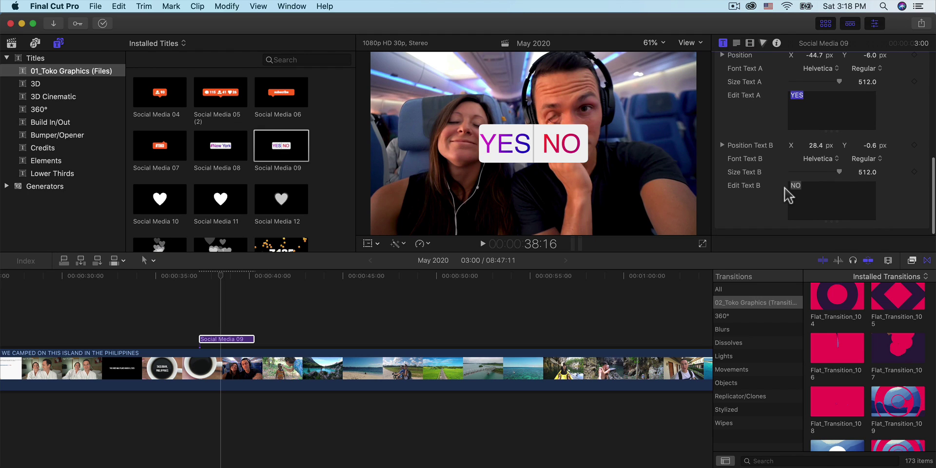
scroll(784, 195, "up", 5)
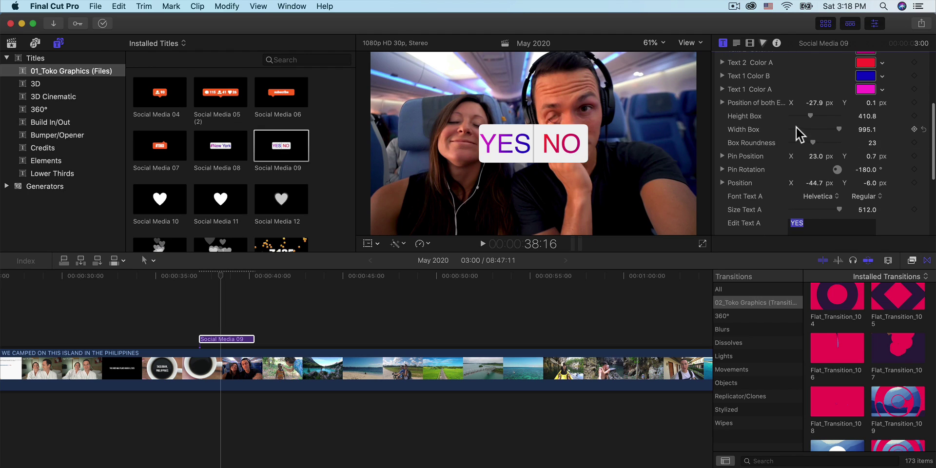
scroll(793, 116, "up", 4)
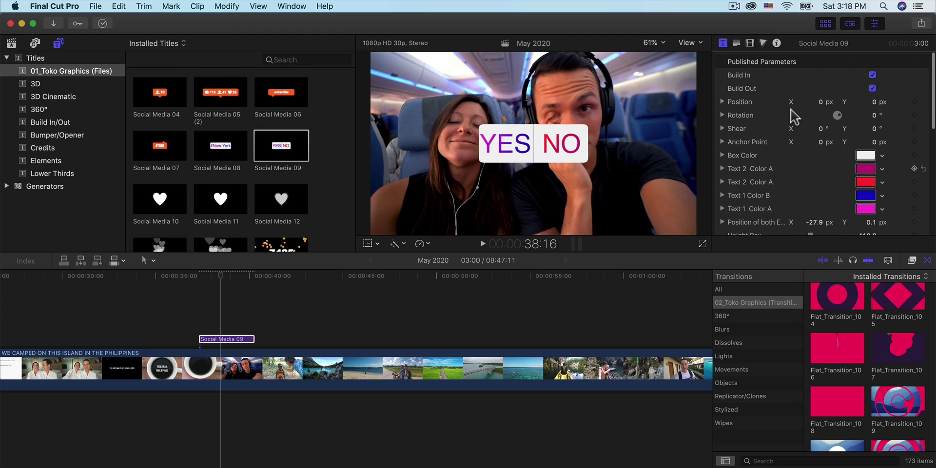
scroll(793, 117, "down", 5)
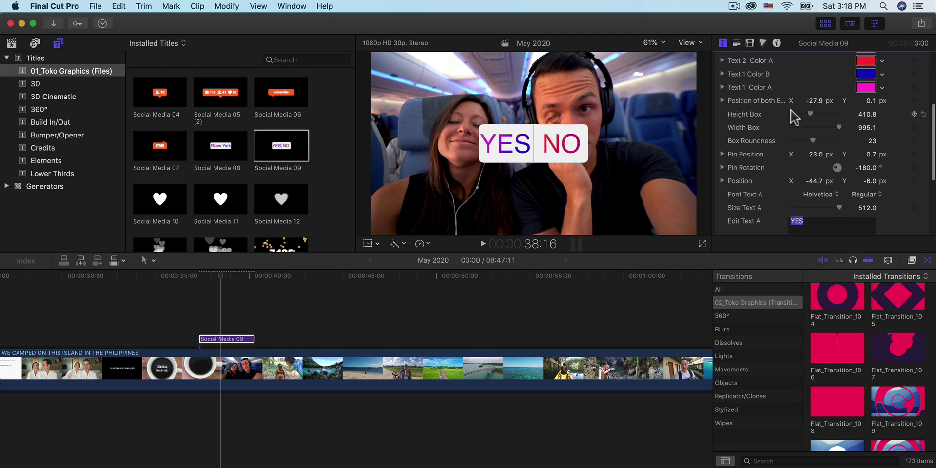
scroll(793, 140, "down", 1)
scroll(799, 197, "down", 1)
left_click_drag(841, 186, 866, 184)
left_click(495, 146)
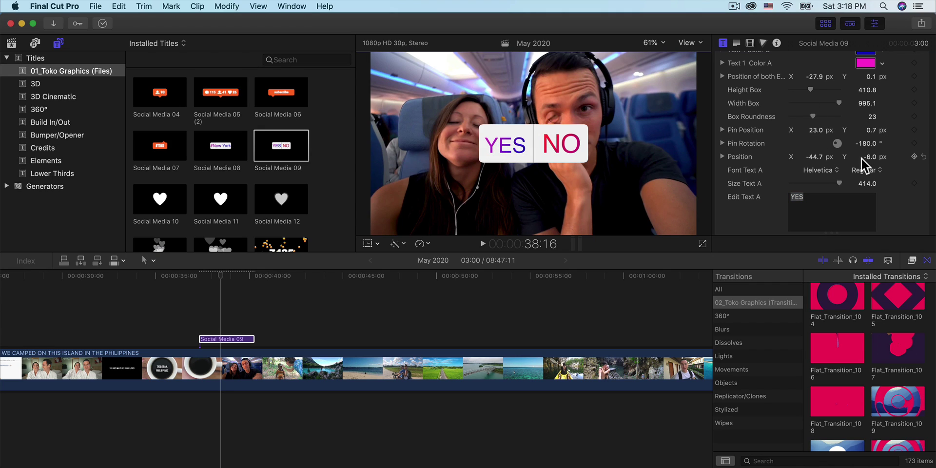
left_click_drag(816, 155, 871, 156)
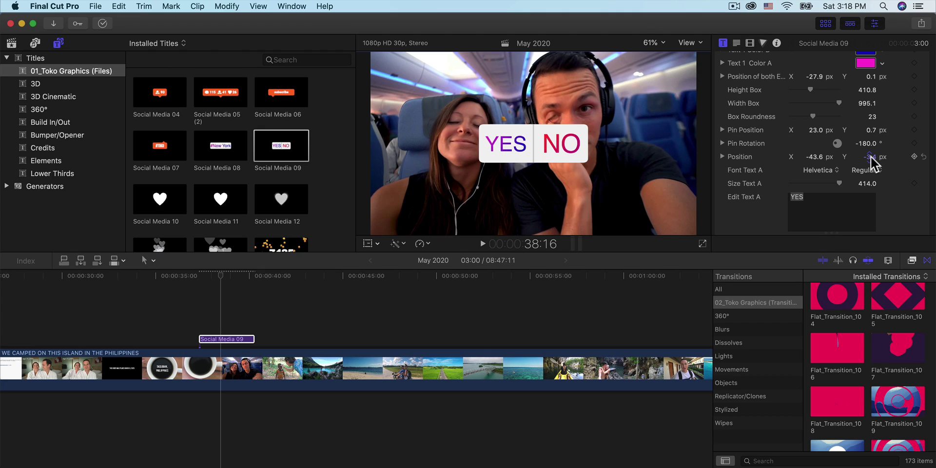
Step: Replace the second text of the title, NO, with "NO BRO"
scroll(873, 171, "down", 5)
double_click(856, 195)
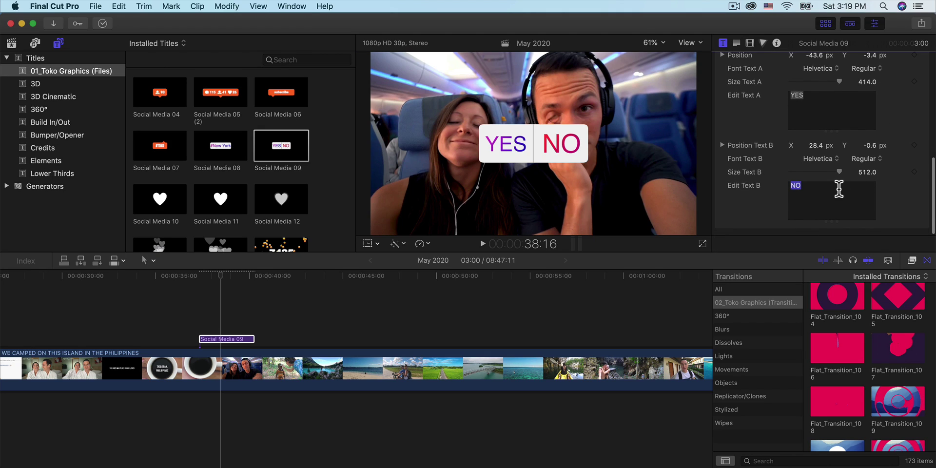
left_click(838, 188)
key("BackSpace")
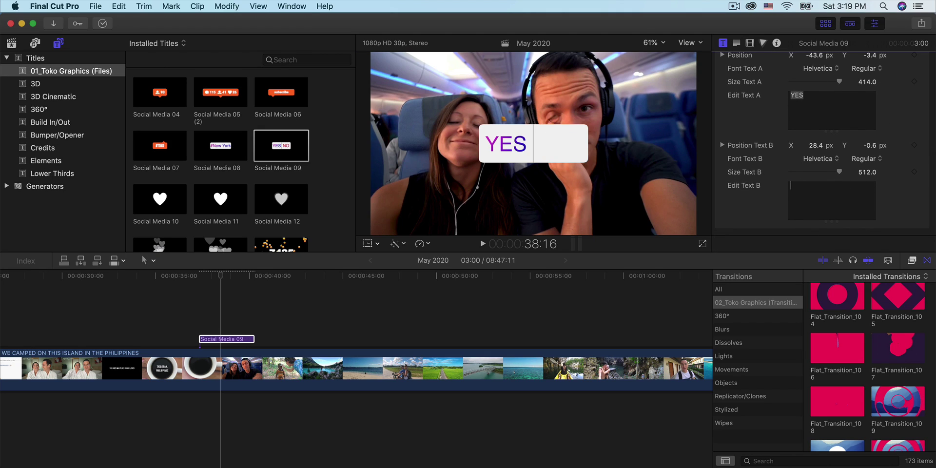
type("NO BRO")
key("super+a")
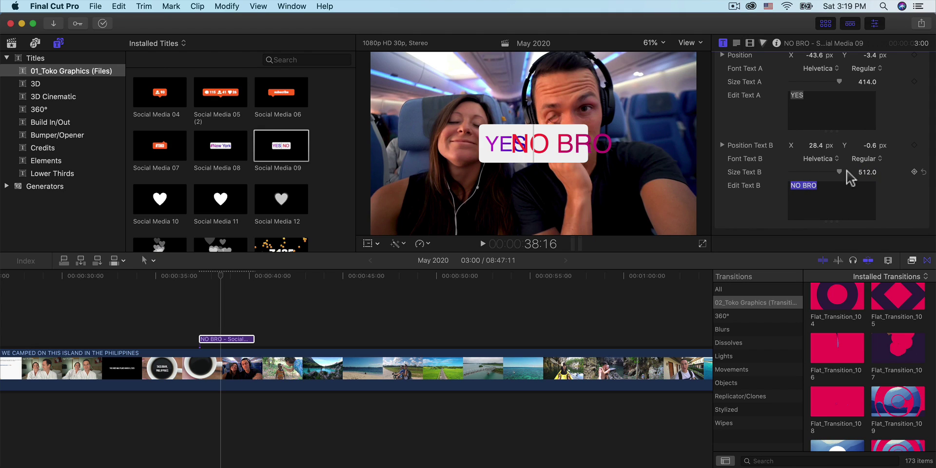
Step: Set Text B's size to 241.5 and its position to X 27.5 px, Y 3.9 px so it fits the box
left_click_drag(867, 171, 843, 188)
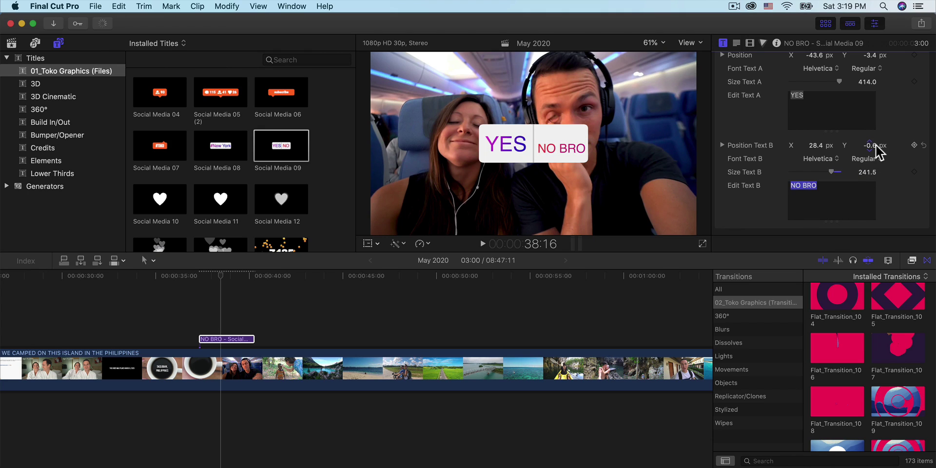
left_click_drag(871, 145, 818, 145)
left_click(220, 316)
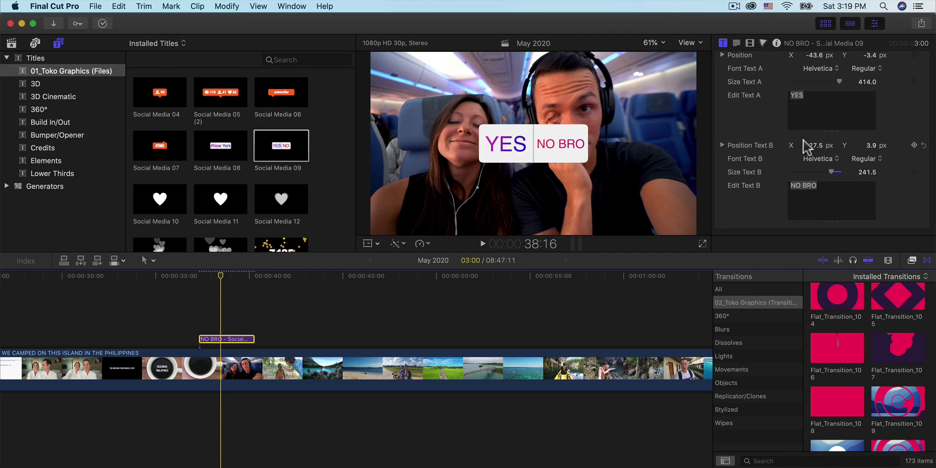
Step: Move the whole YES / NO BRO title sideways to an X position of about -44 px
scroll(827, 139, "up", 1)
scroll(883, 127, "up", 10)
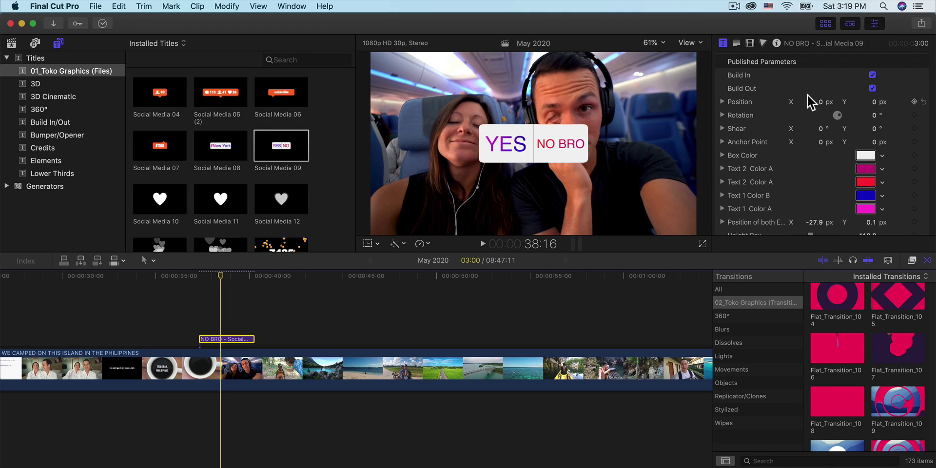
left_click_drag(818, 101, 820, 102)
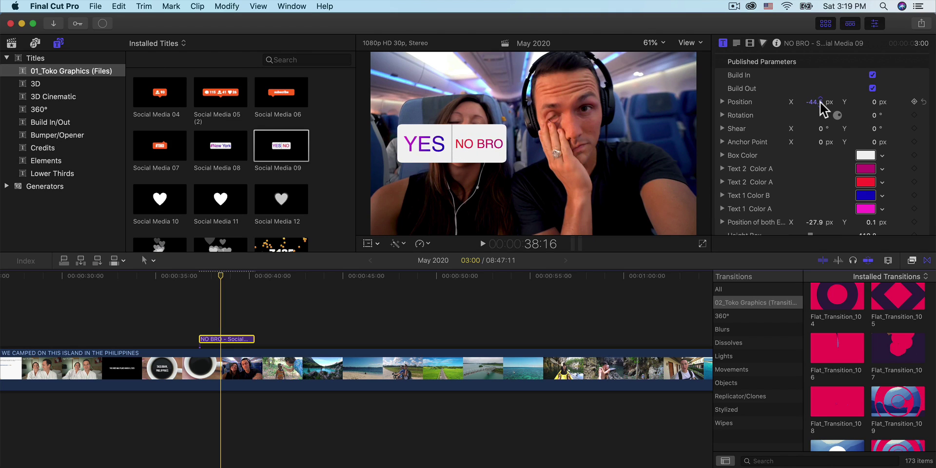
left_click(874, 102)
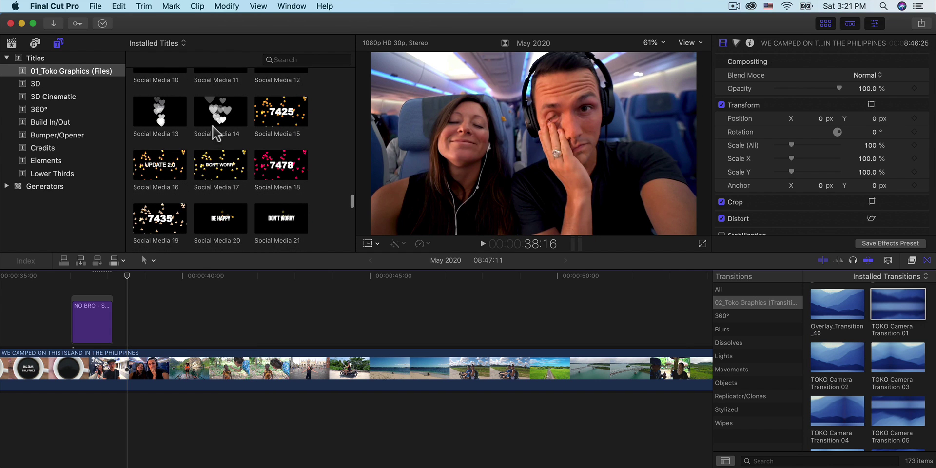
Step: Add the Social Media 14 hearts title above the video at about 40 seconds and play it back
left_click(205, 116)
left_click_drag(205, 116, 192, 336)
key("space")
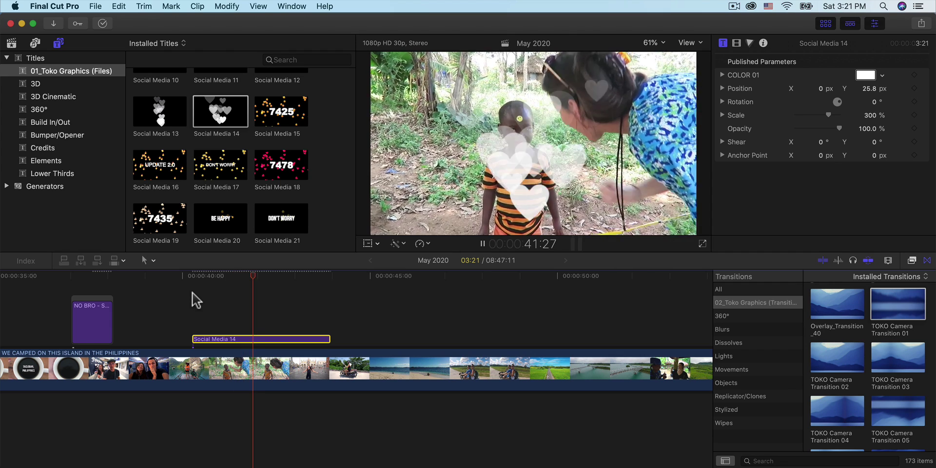
key("space")
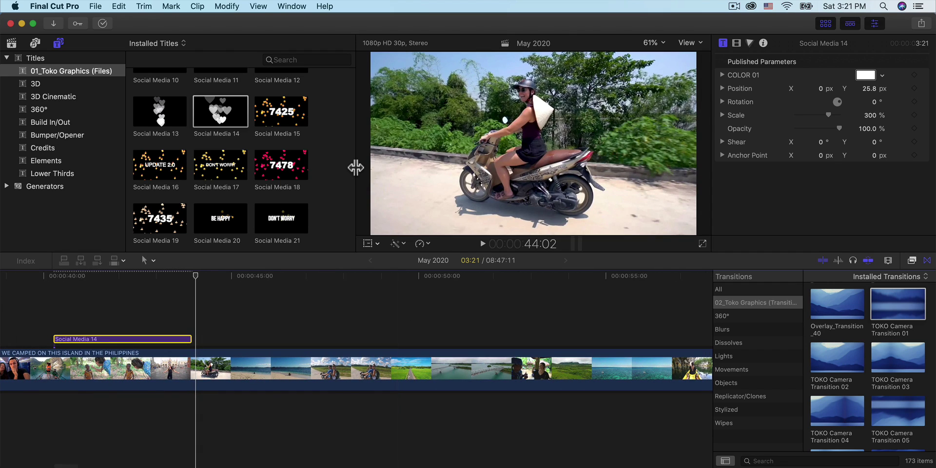
Step: Add the Social Media 30 Instagram icon above the video at about 47 seconds and preview it
scroll(320, 185, "down", 5)
left_click_drag(281, 183, 318, 338)
key("space")
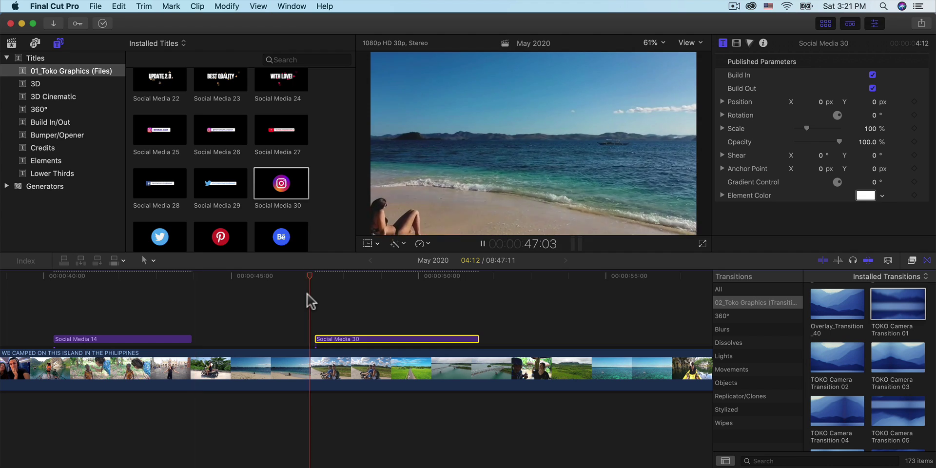
key("space")
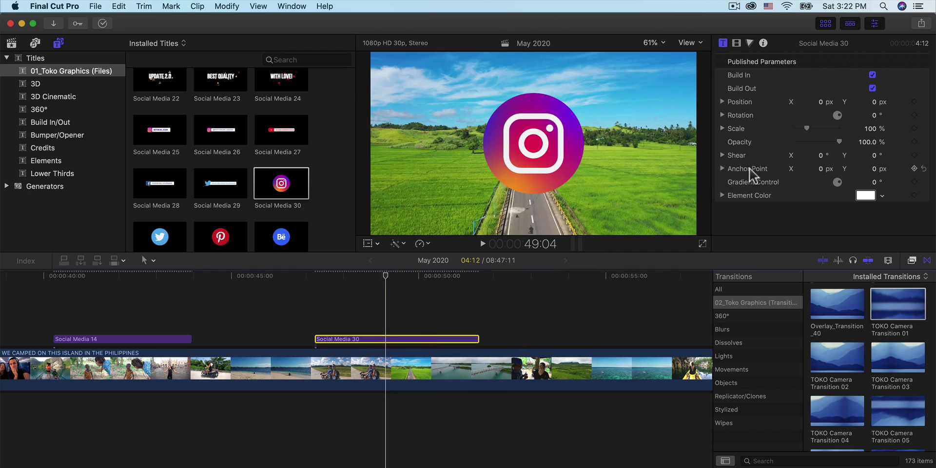
Step: Try the Instagram icon at 49% scale, -13.7° rotation and position X 59.1, Y -33.2 px, preview it and delete it
left_click_drag(826, 103, 875, 112)
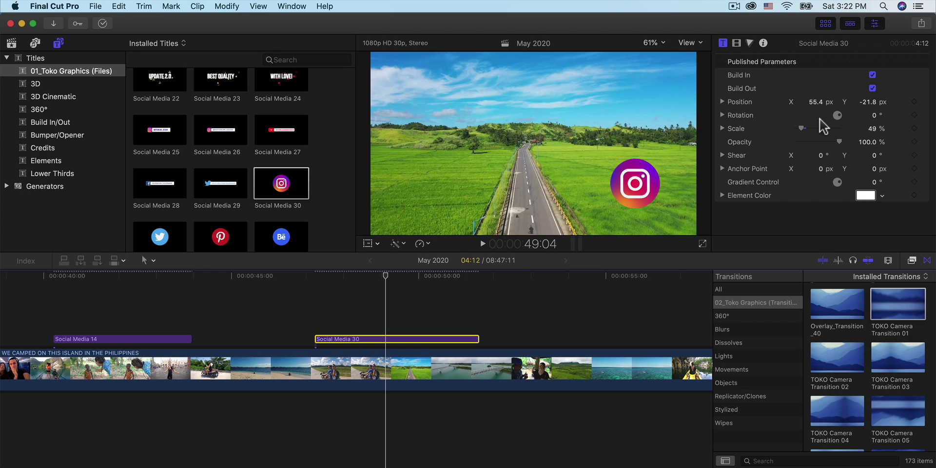
key("Tab")
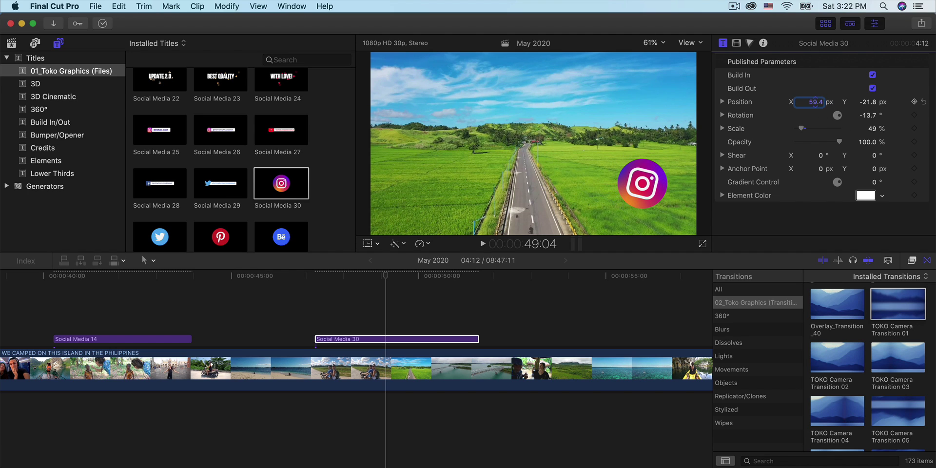
key("space")
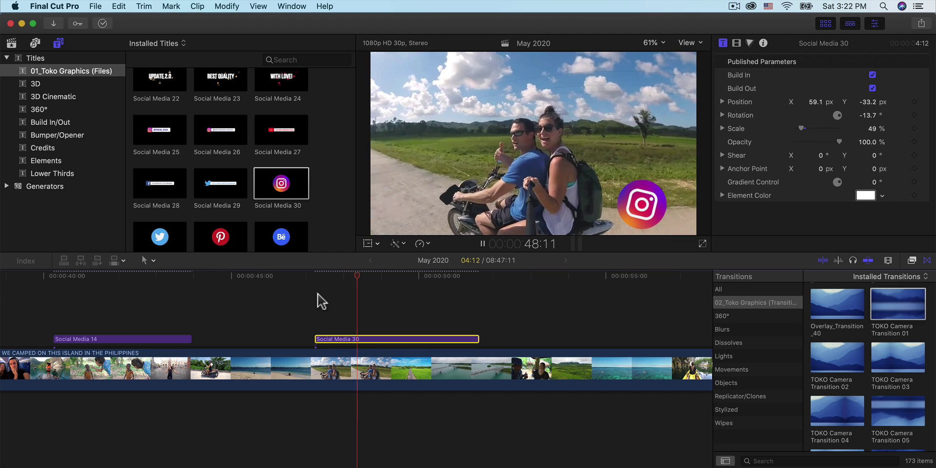
key("Delete")
Step: Add the Social Media 37 thumbs-up badge above the video at about 47 seconds and preview it
scroll(273, 151, "down", 8)
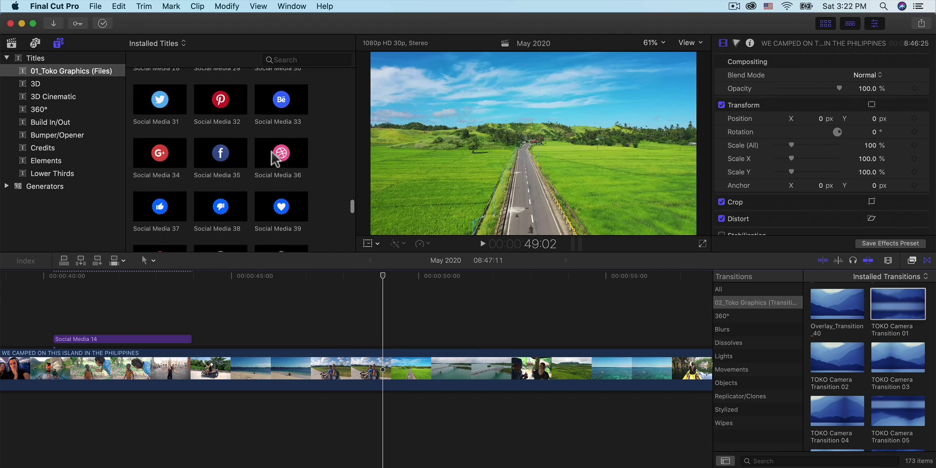
scroll(234, 146, "up", 1)
left_click(209, 131)
left_click(153, 134)
left_click_drag(154, 134, 317, 298)
key("space")
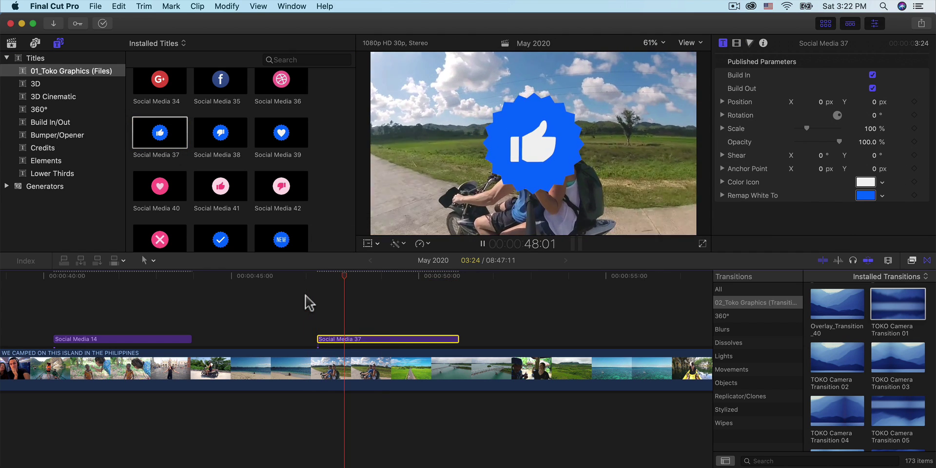
key("space")
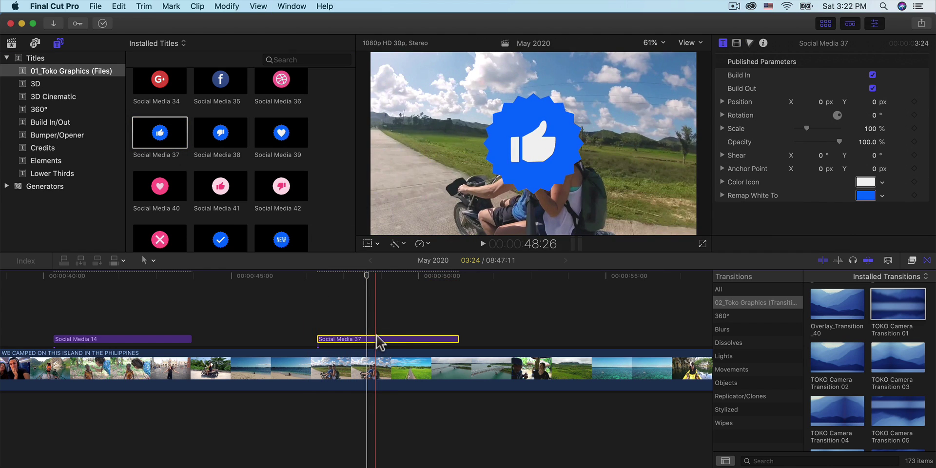
Step: Change the thumbs-up badge's Remap White To colour to red
left_click(865, 195)
left_click_drag(647, 38, 341, 47)
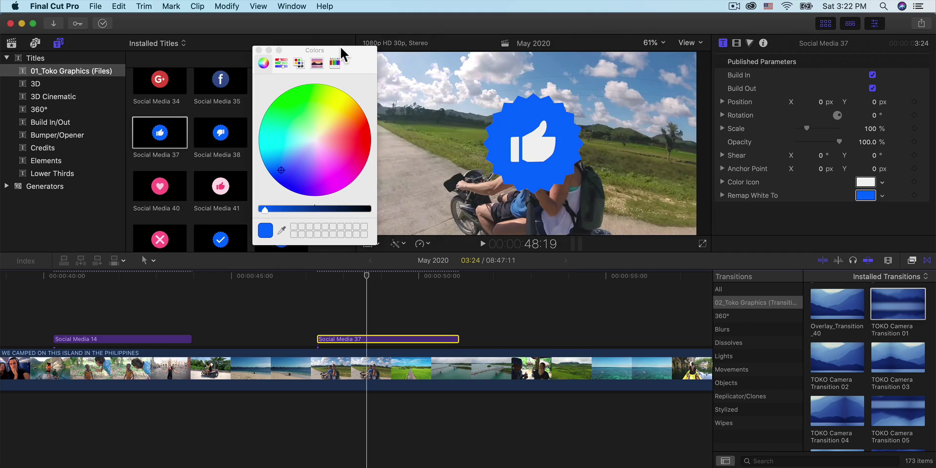
left_click_drag(325, 118, 368, 121)
left_click(259, 49)
Step: Try the thumbs-up badge at 68% scale and X position -54.6 px, preview it and delete the title
left_click_drag(807, 128, 812, 106)
key("space")
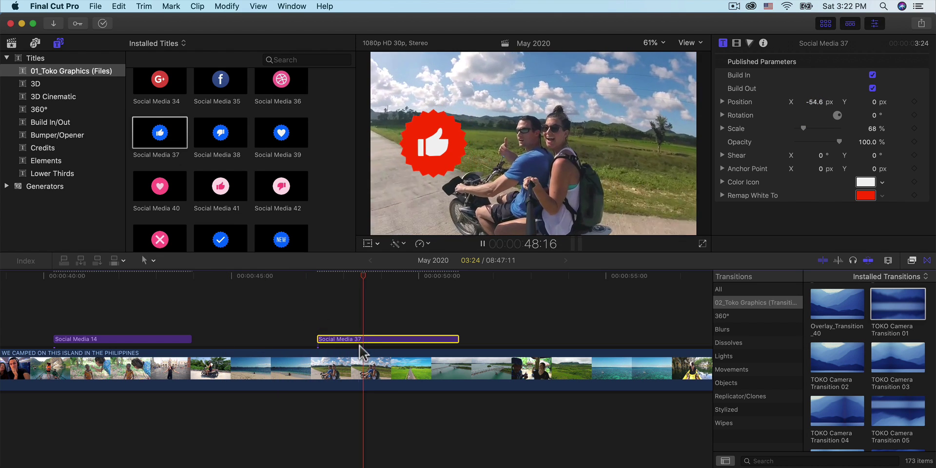
key("Delete")
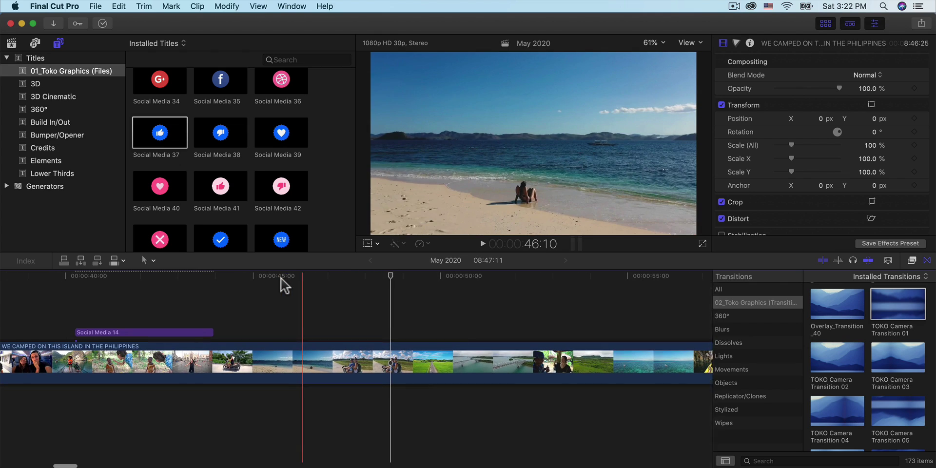
Step: Browse the Toko text message and typography titles, checking Text_Message_08 and Title 01
scroll(285, 134, "down", 5)
scroll(393, 344, "right", 2)
left_click(280, 91)
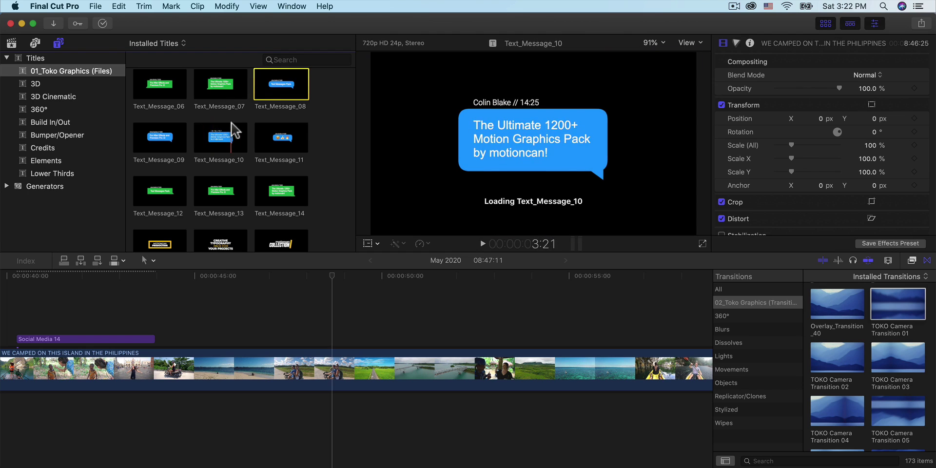
scroll(222, 136, "down", 5)
scroll(391, 320, "right", 2)
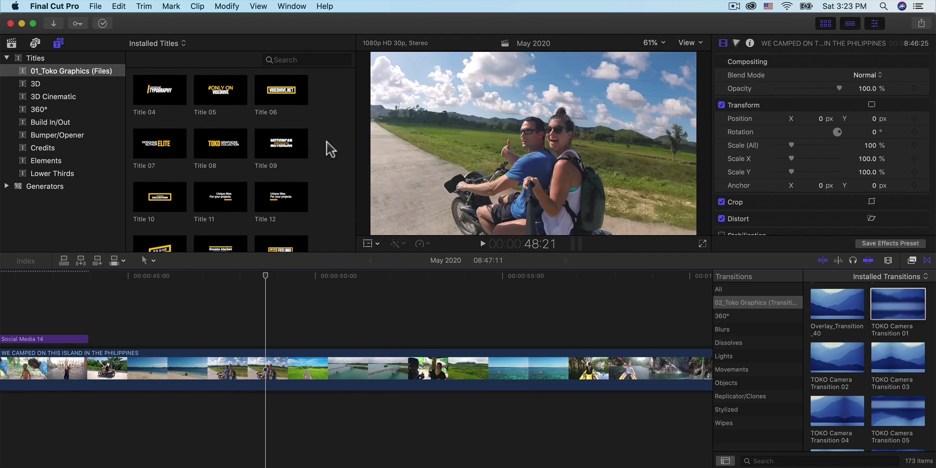
scroll(326, 142, "up", 3)
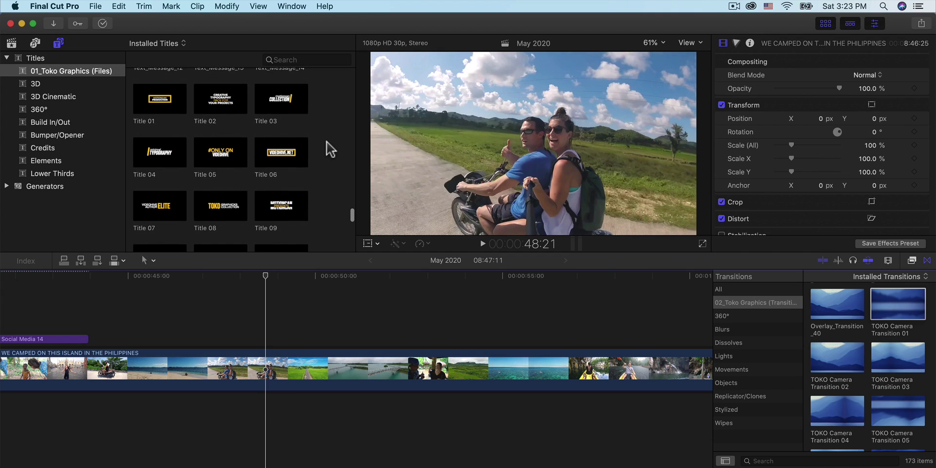
left_click(167, 99)
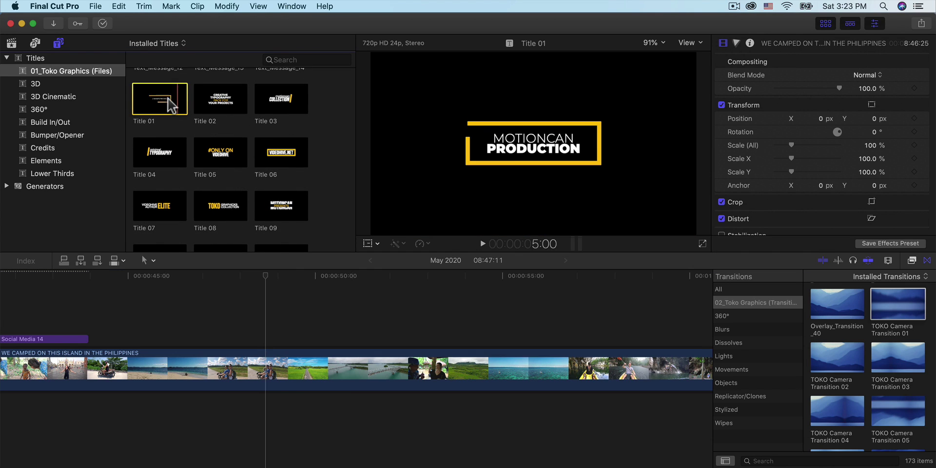
Step: Add Title 01 above the video at about 51 seconds and preview its animation
left_click_drag(171, 97, 476, 352)
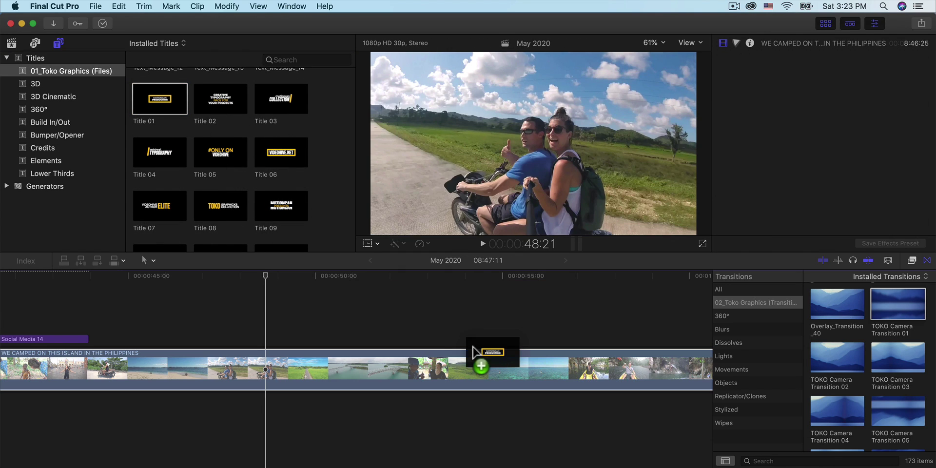
left_click_drag(368, 340, 339, 312)
key("space")
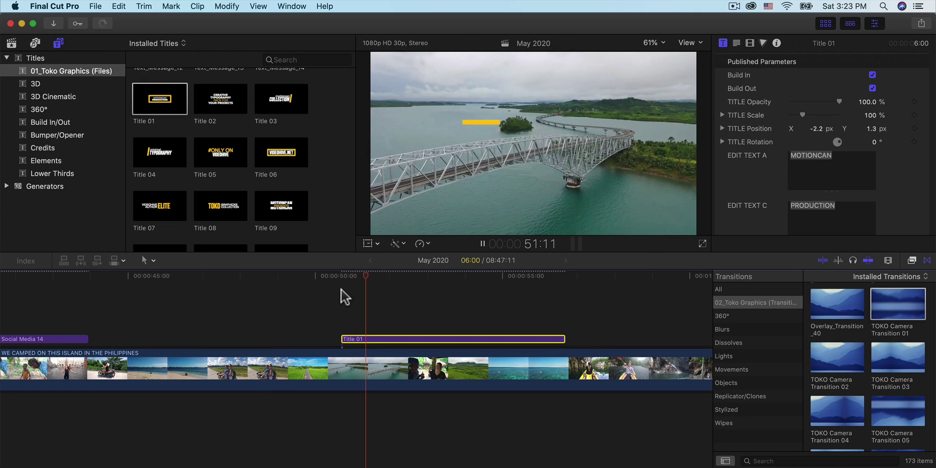
key("space")
left_click(389, 275)
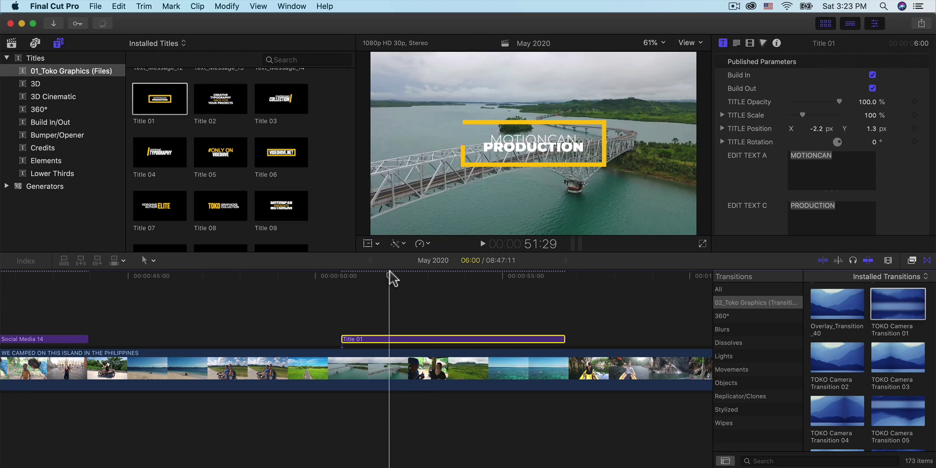
Step: Change Title 01's text lines to "PHILLIPPINES" and "VLOG #1"
left_click(838, 155)
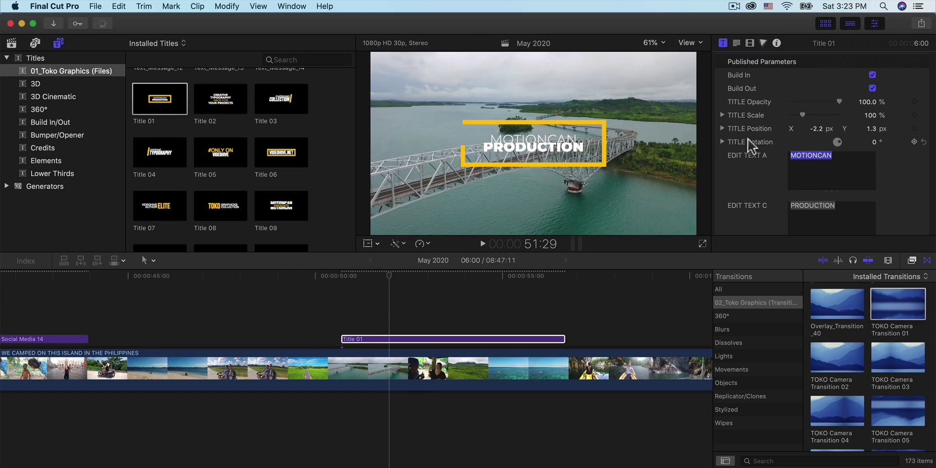
type("PHILLIP")
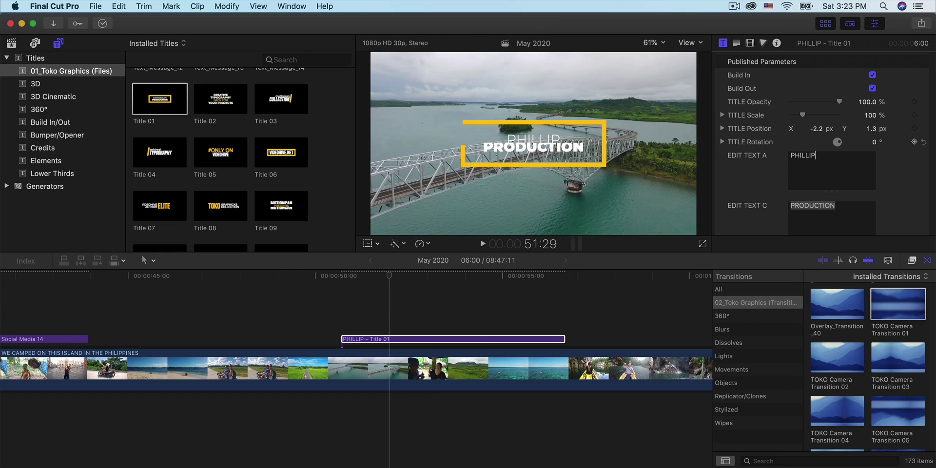
type("PINES")
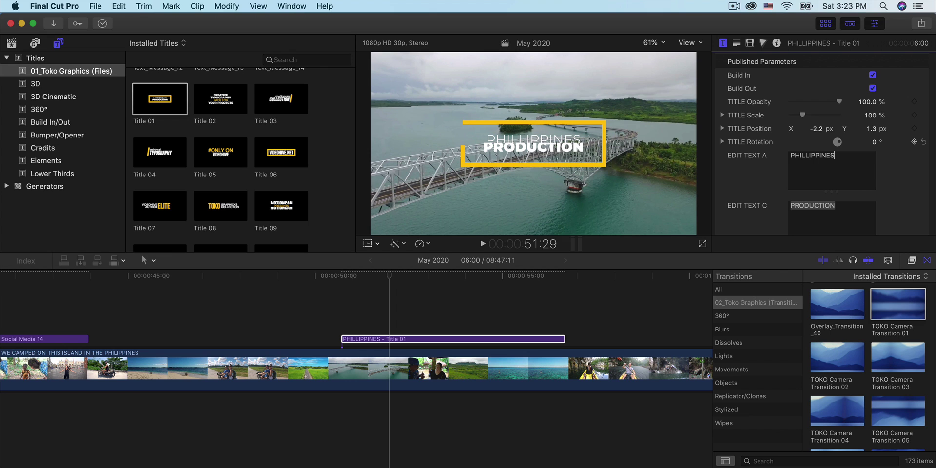
type("VLOG #1")
Step: Try the "PHILLIPPINES VLOG #1" title at about 53.5 seconds, preview it and delete it
key("space")
left_click(340, 308)
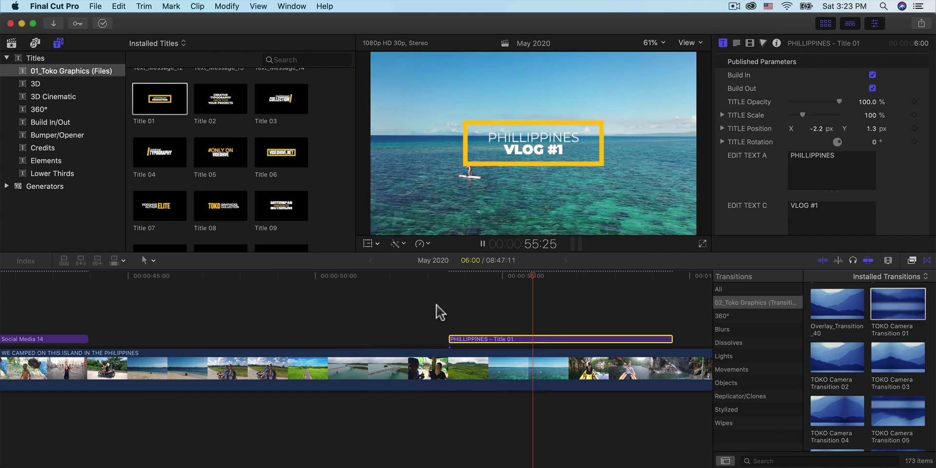
scroll(437, 312, "right", 3)
key("space")
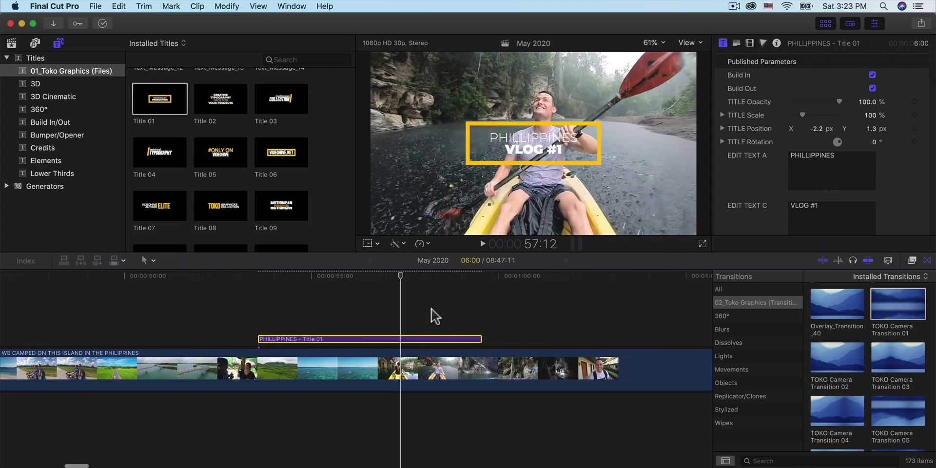
scroll(434, 315, "right", 3)
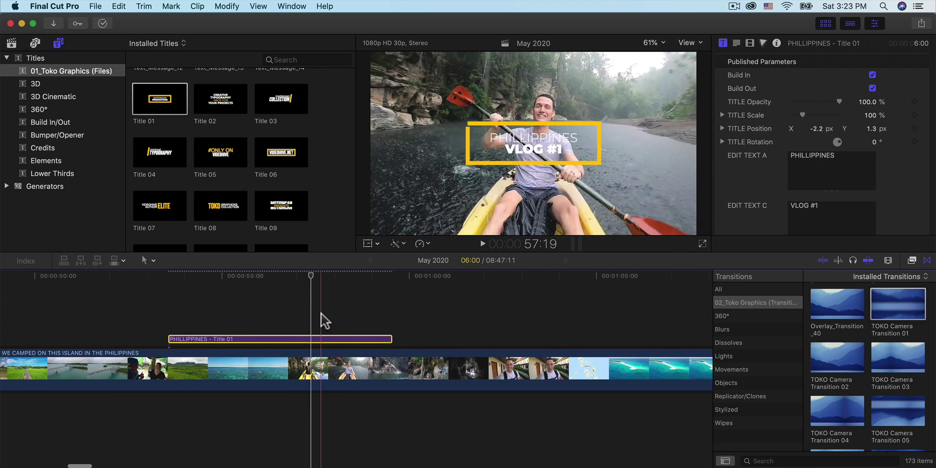
scroll(300, 105, "down", 5)
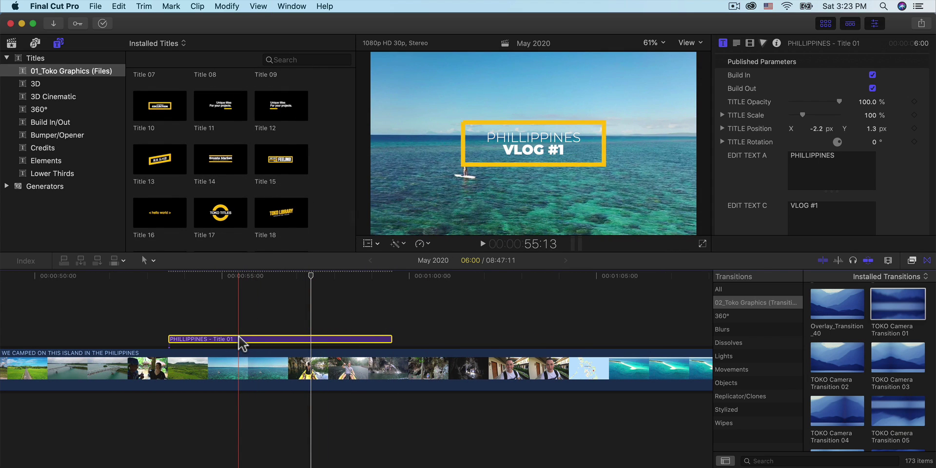
key("BackSpace")
Step: Try Title 21 above the video at about 53:21, preview its animation and delete it
scroll(301, 129, "down", 5)
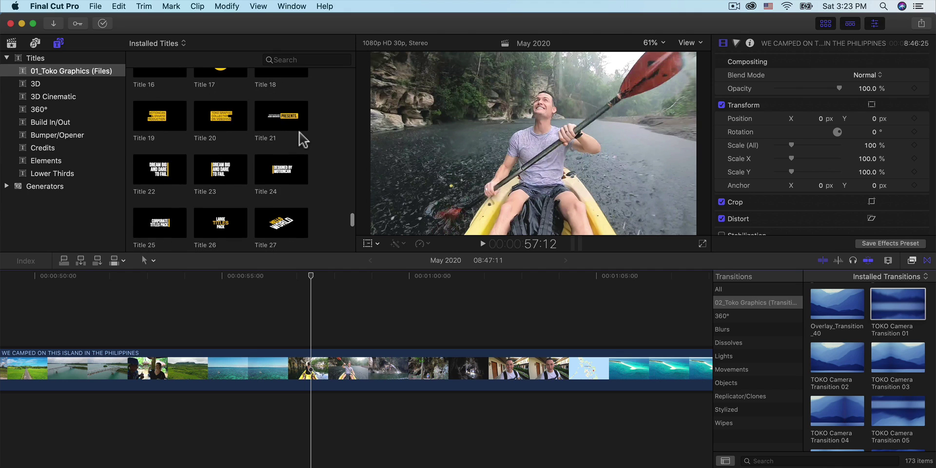
scroll(299, 132, "down", 1)
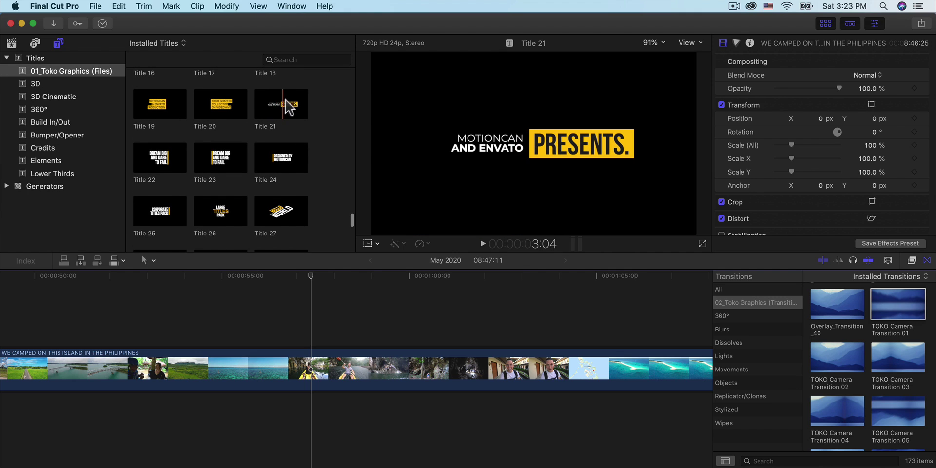
left_click(276, 115)
left_click_drag(272, 109, 173, 330)
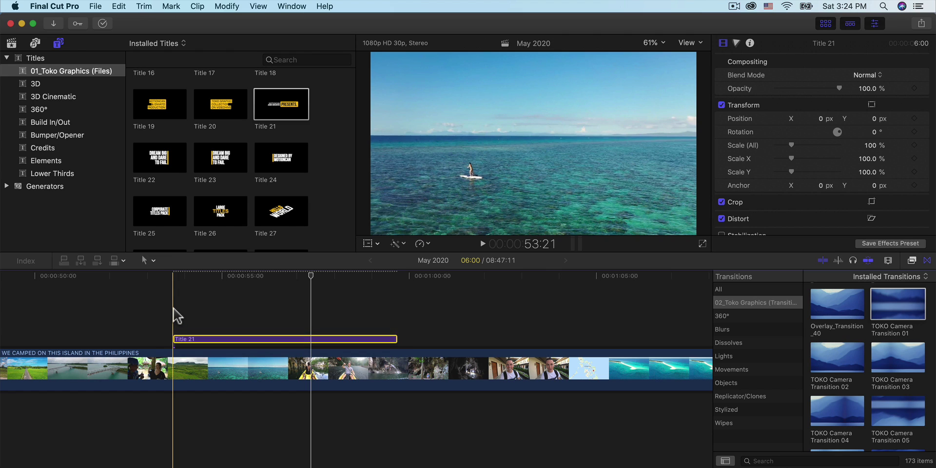
key("space")
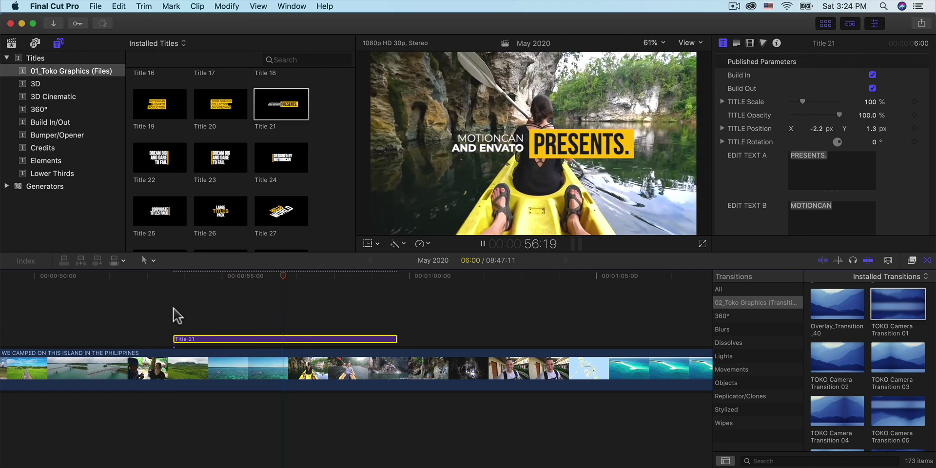
key("space")
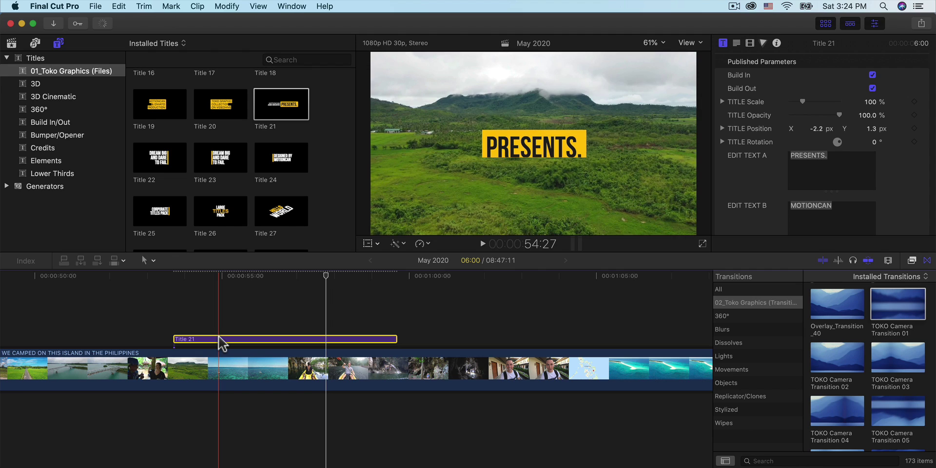
key("Delete")
Step: Browse the remaining Toko Graphics titles and add Shape Line 01 above the video at 55:00
scroll(327, 117, "down", 10)
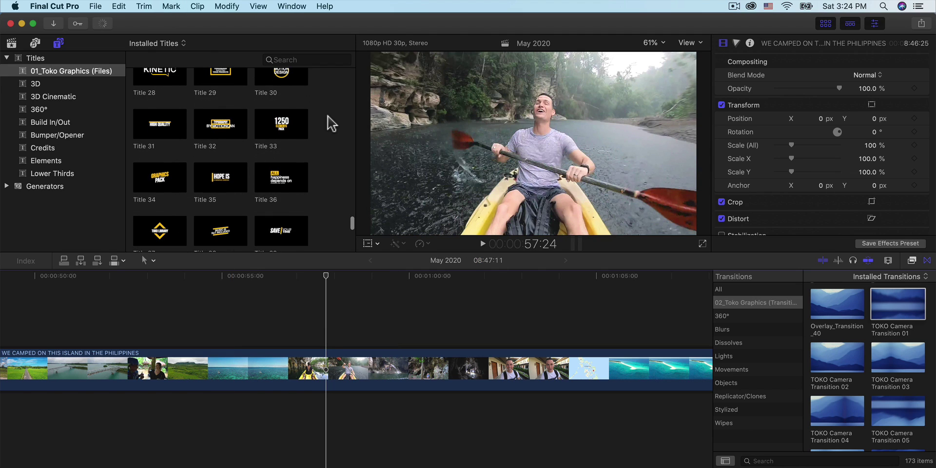
scroll(327, 120, "down", 5)
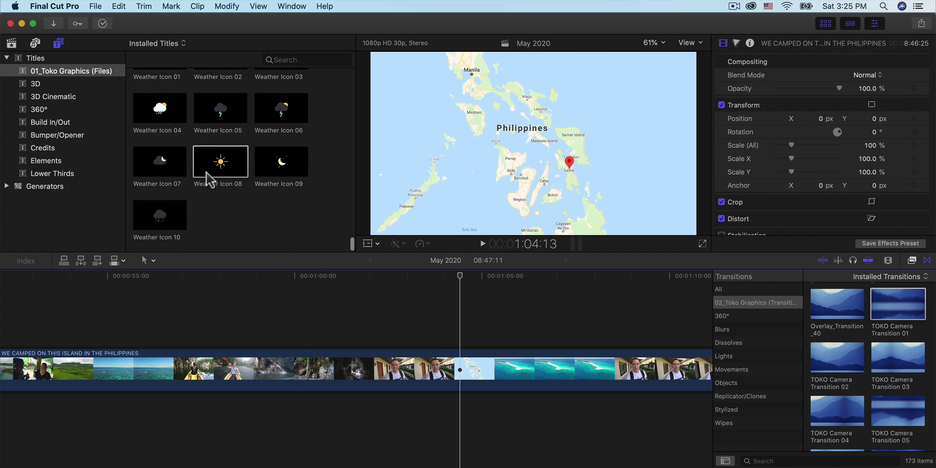
scroll(208, 178, "up", 10)
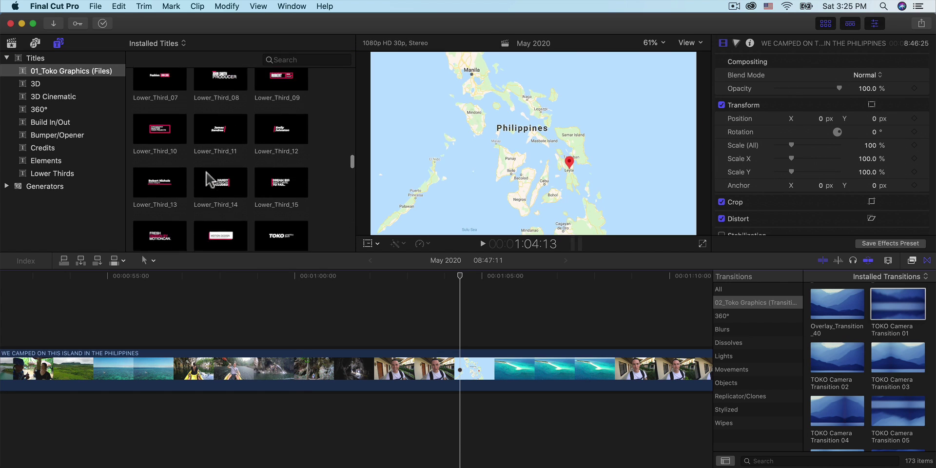
scroll(208, 178, "down", 10)
left_click(204, 136)
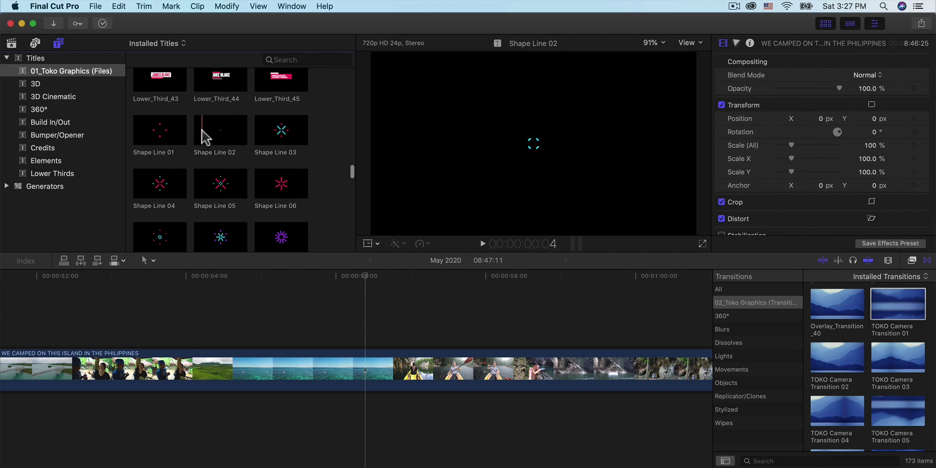
left_click_drag(153, 130, 261, 339)
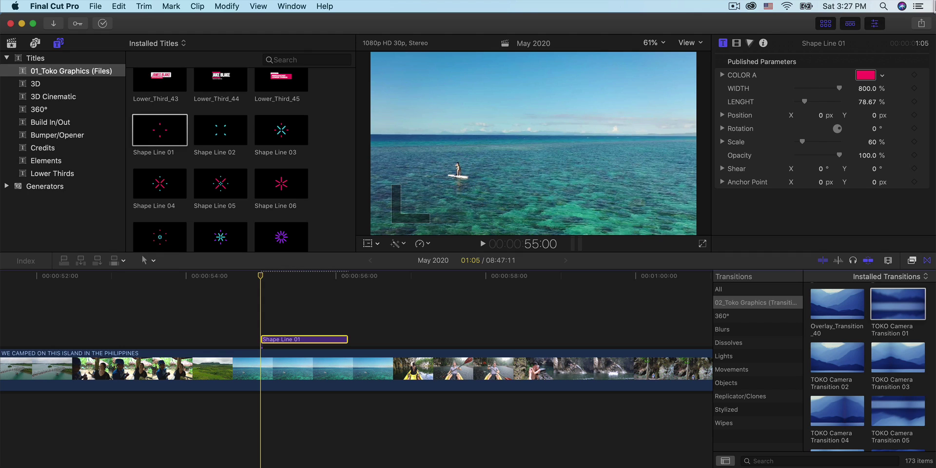
Step: Hide the browser and centre Shape Line 01 on the paddleboarder at position X -37.0 px, Y -12.4 px
left_click(827, 22)
left_click_drag(269, 280, 298, 281)
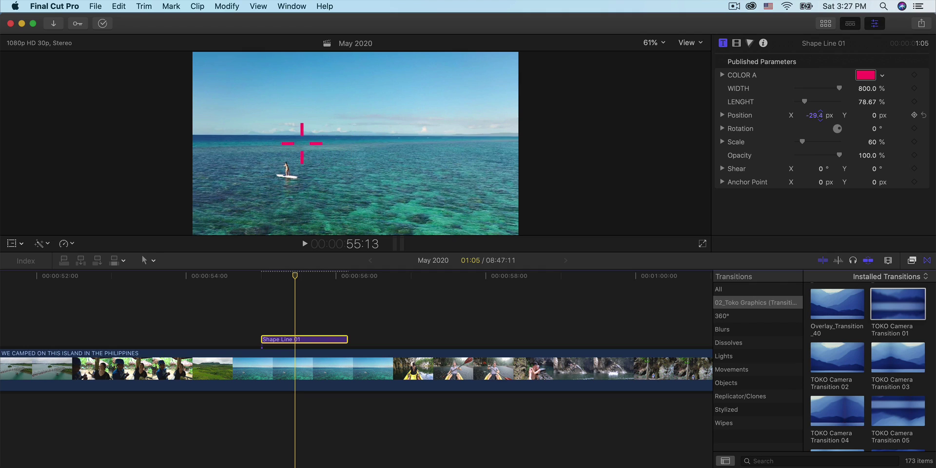
left_click(875, 115)
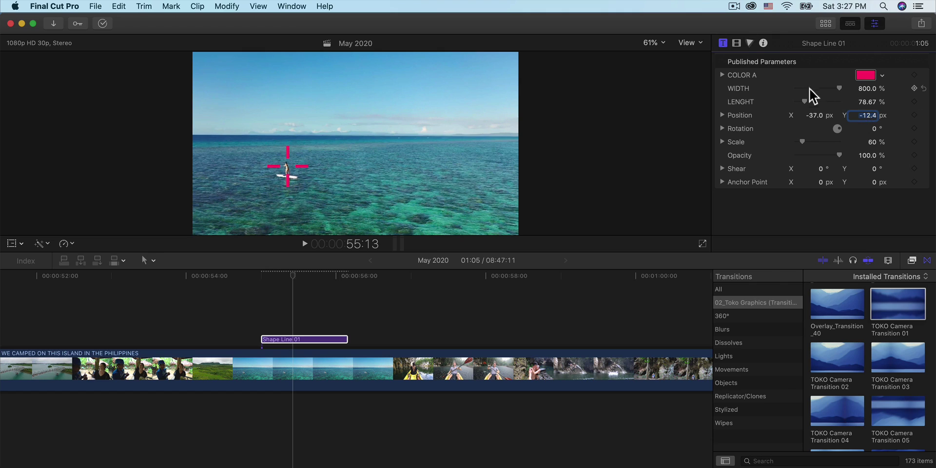
key("super+z")
Step: Restyle Shape Line 01 with a yellow Color A, 335.08% width and 85% scale, and preview it
left_click(866, 76)
left_click(325, 111)
left_click_drag(354, 53, 636, 49)
left_click_drag(614, 111, 637, 88)
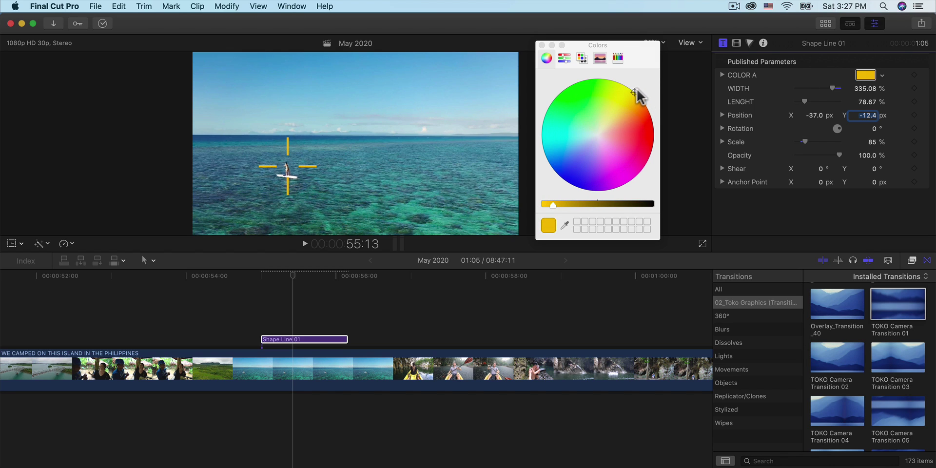
left_click(542, 45)
key("space")
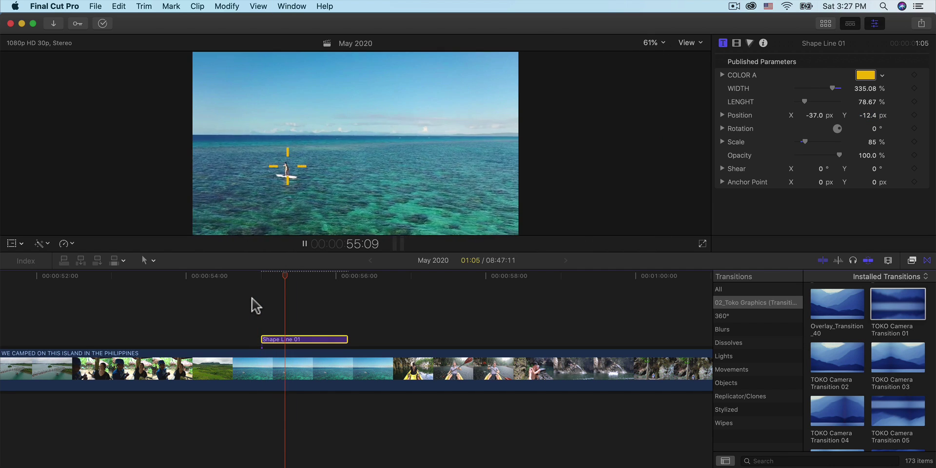
key("space")
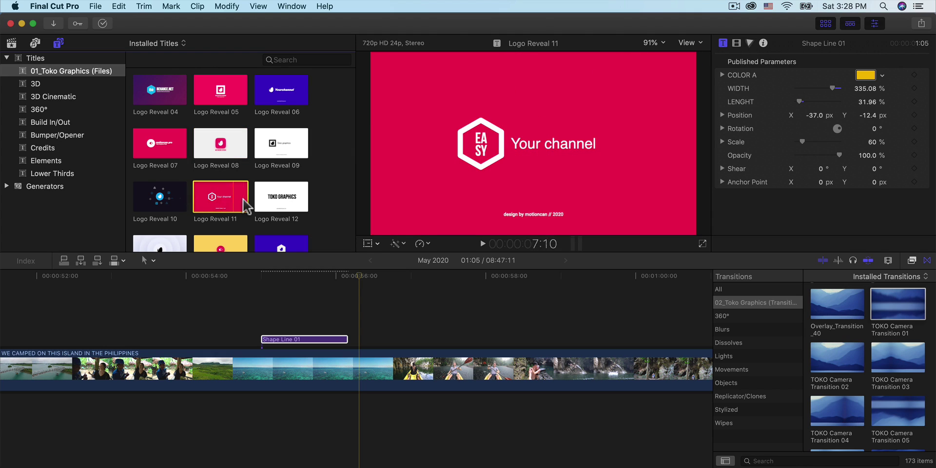
Step: Add the red YouTube title Logo Reveal 18 above the video about half a second in and preview it
scroll(246, 205, "down", 4)
left_click(273, 207)
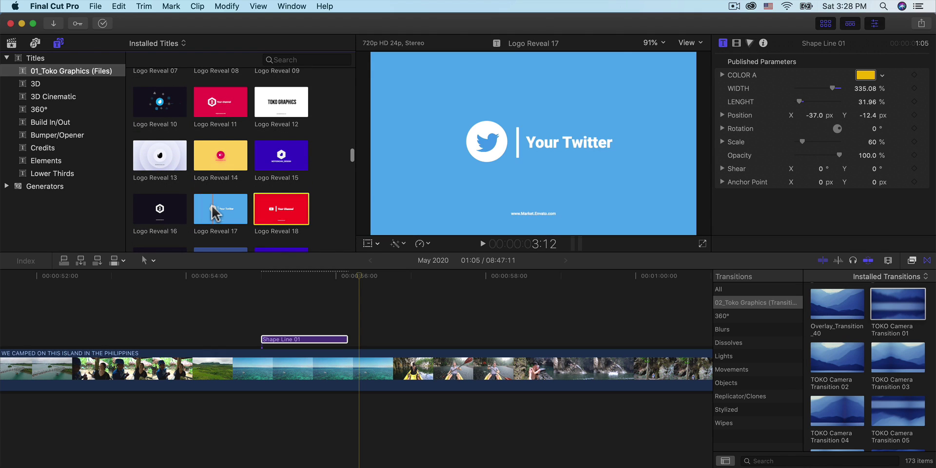
scroll(209, 219, "down", 2)
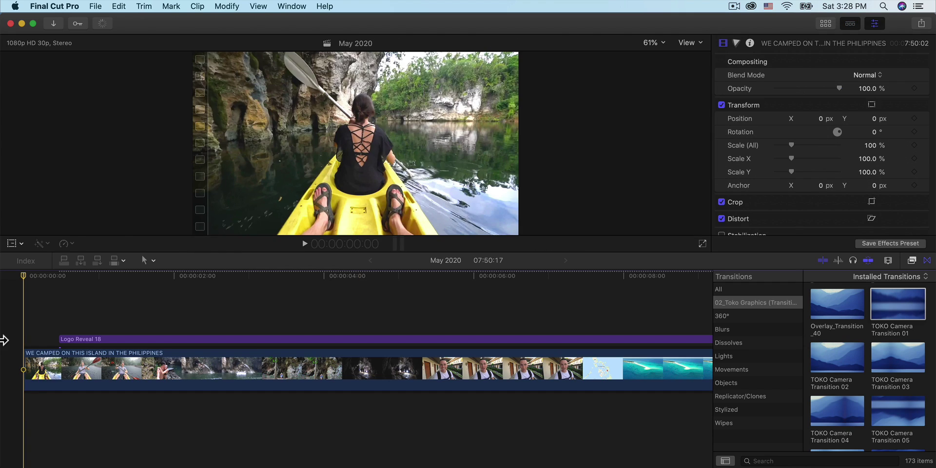
key("space")
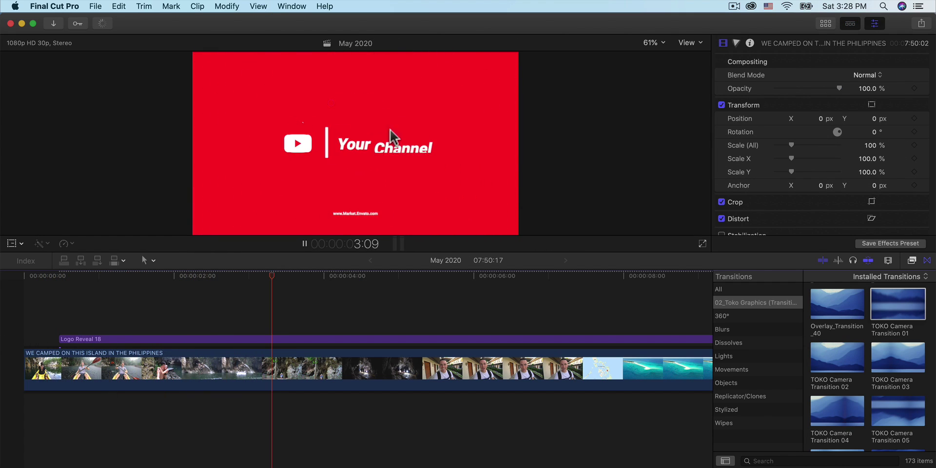
key("space")
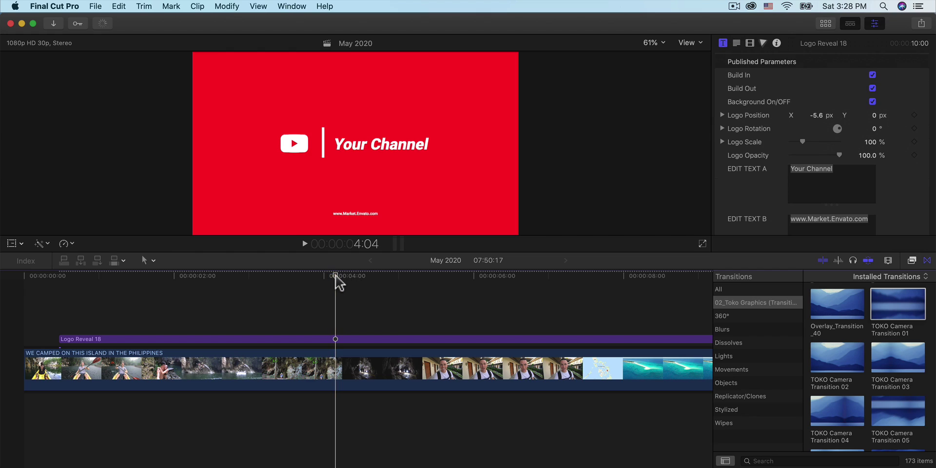
Step: Set the main text of Logo Reveal 18 to "KARA & NATE"
scroll(880, 146, "down", 5)
triple_click(846, 100)
scroll(913, 106, "up", 1)
left_click(850, 112)
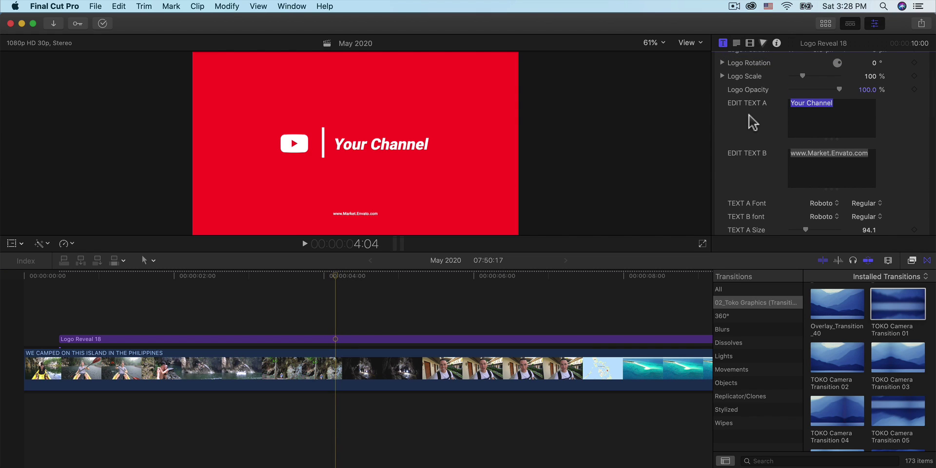
type("KARA & NATE")
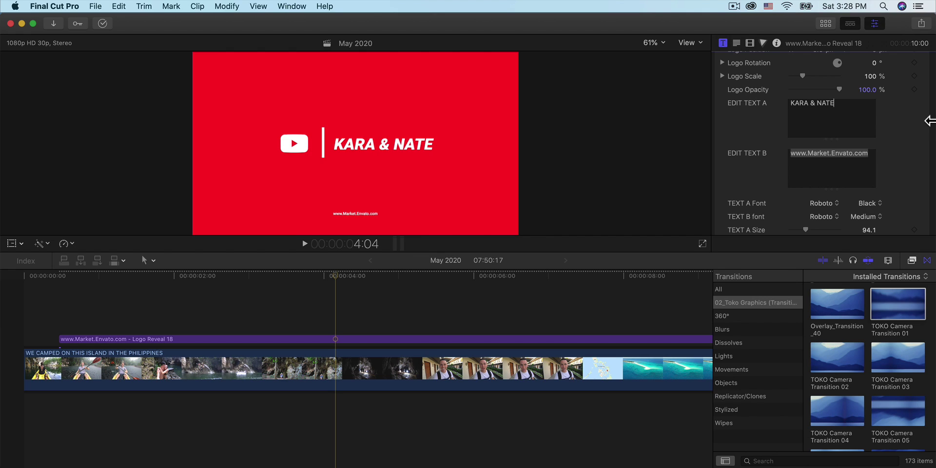
Step: Replace the web address in Logo Reveal 18 with "YOUTUBE.COM/KARA&NATE"
left_click(866, 164)
triple_click(842, 157)
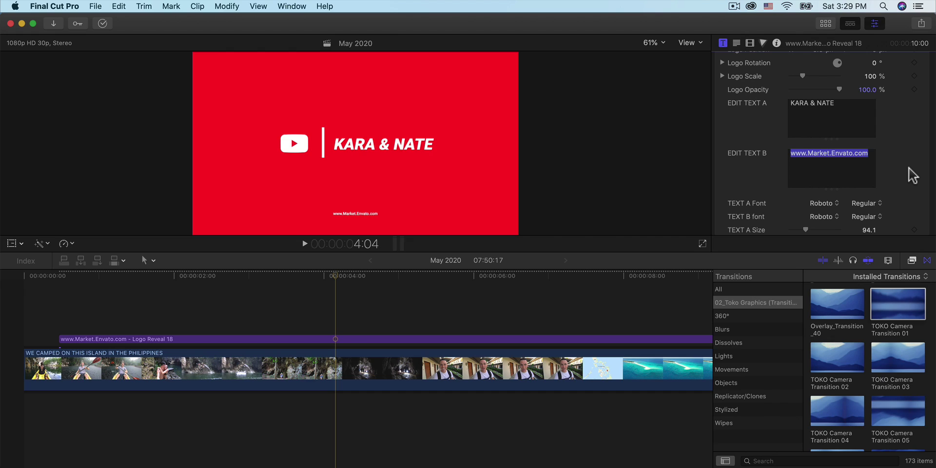
type("YOUTUBE.COM/KARA")
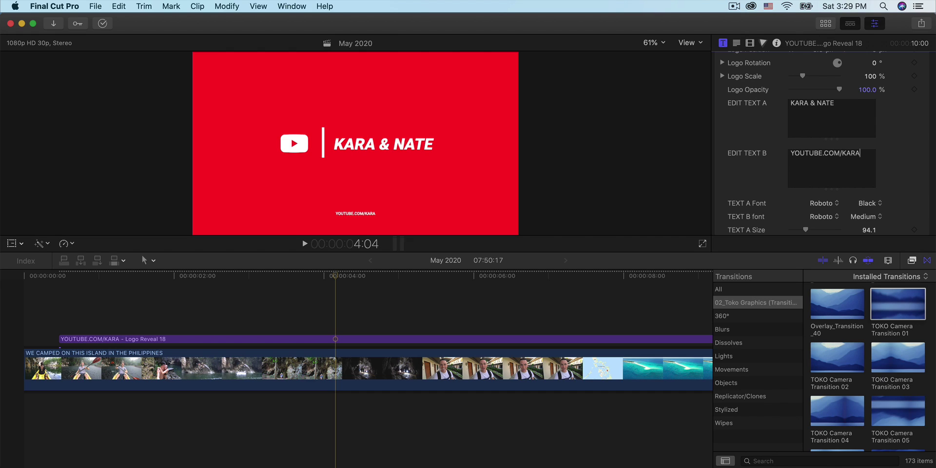
type("&NATE")
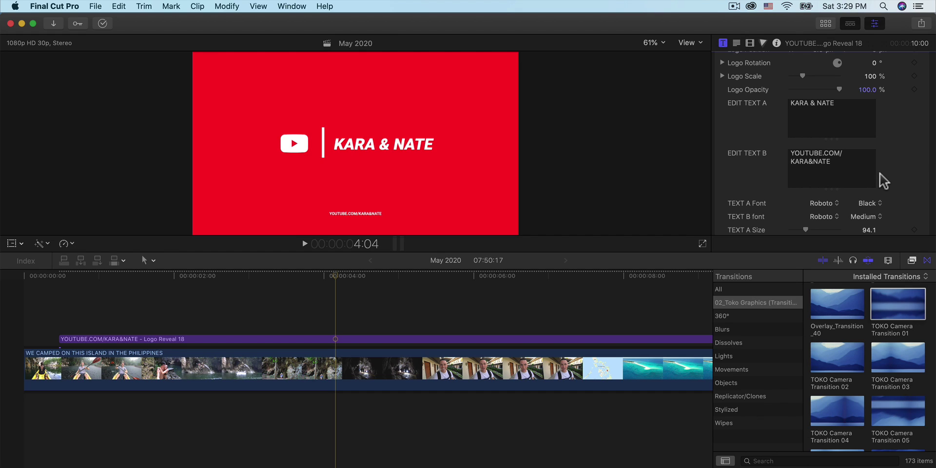
scroll(879, 173, "down", 3)
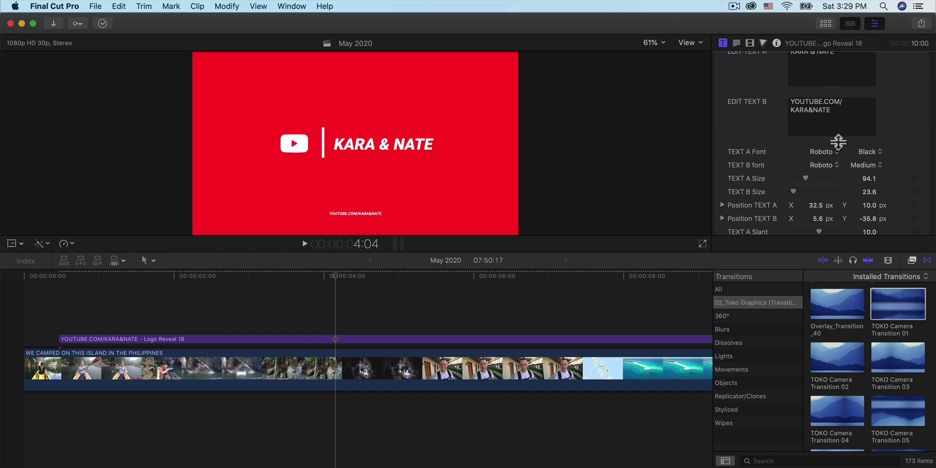
Step: Try the Papyrus font on the main text of Logo Reveal 18 before settling back on Roboto Black
left_click(864, 151)
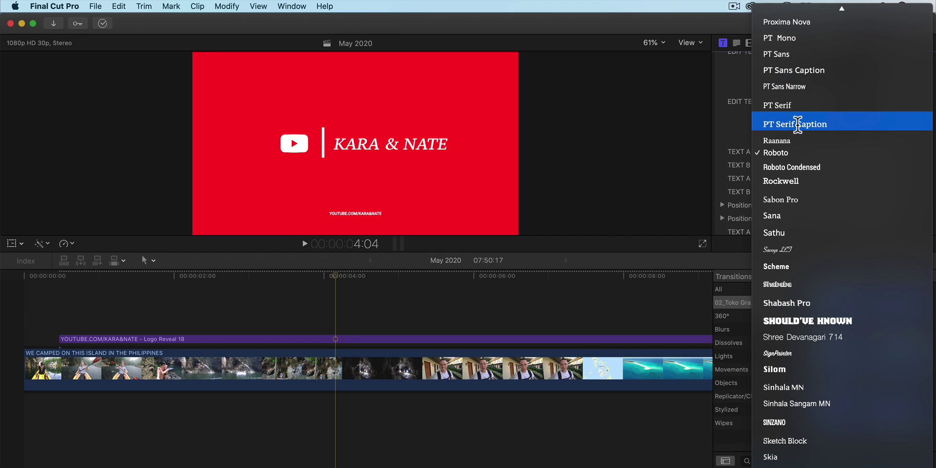
scroll(797, 126, "up", 3)
scroll(797, 126, "up", 3)
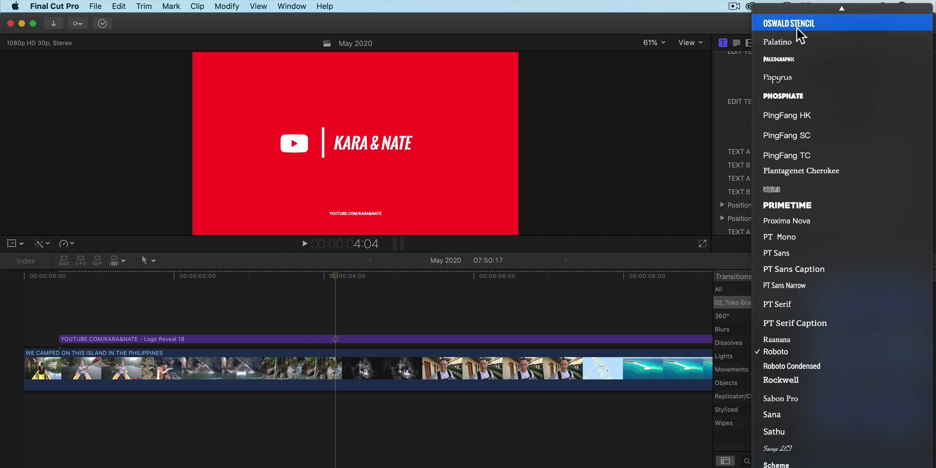
left_click(714, 103)
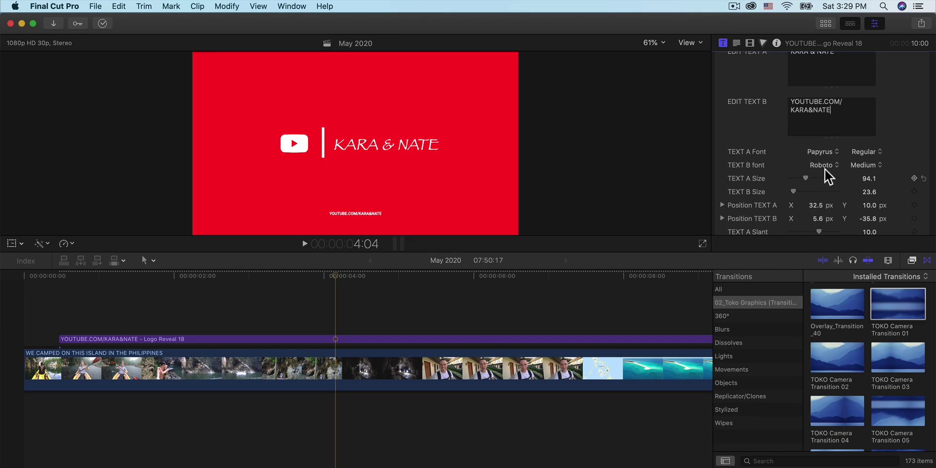
left_click(871, 152)
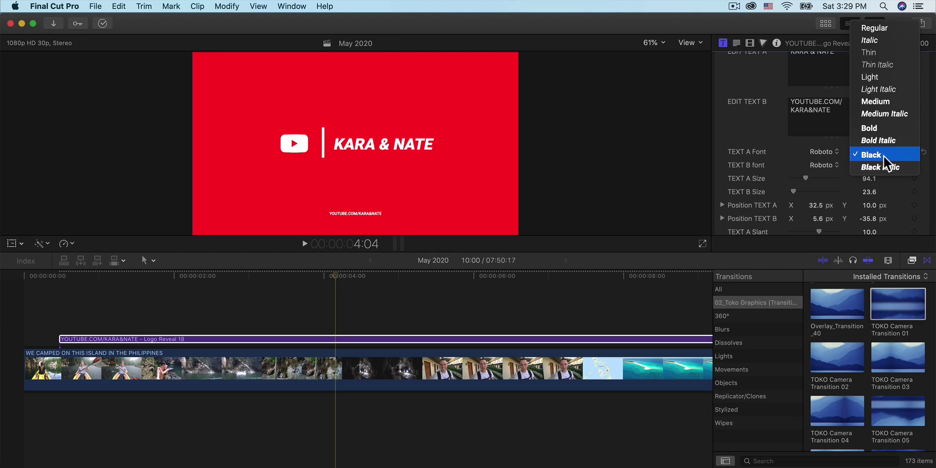
left_click(885, 154)
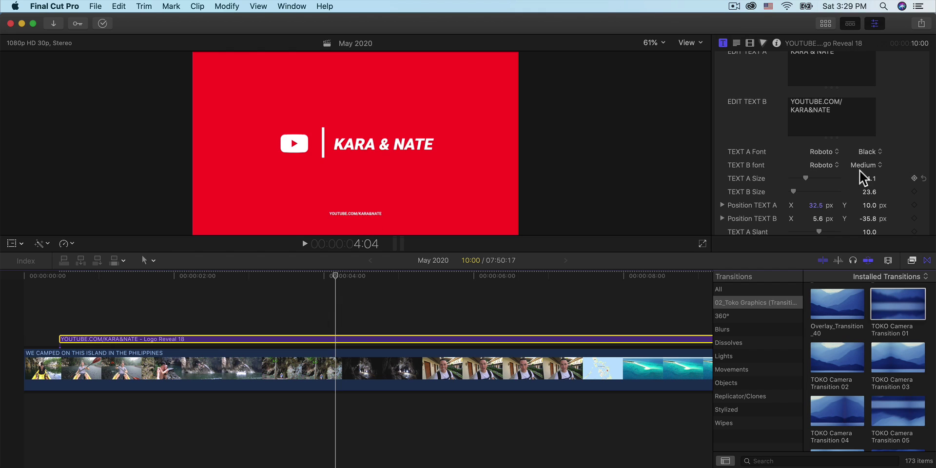
Step: Set the web address font of Logo Reveal 18 to Roboto Light and preview the title full screen
left_click(864, 166)
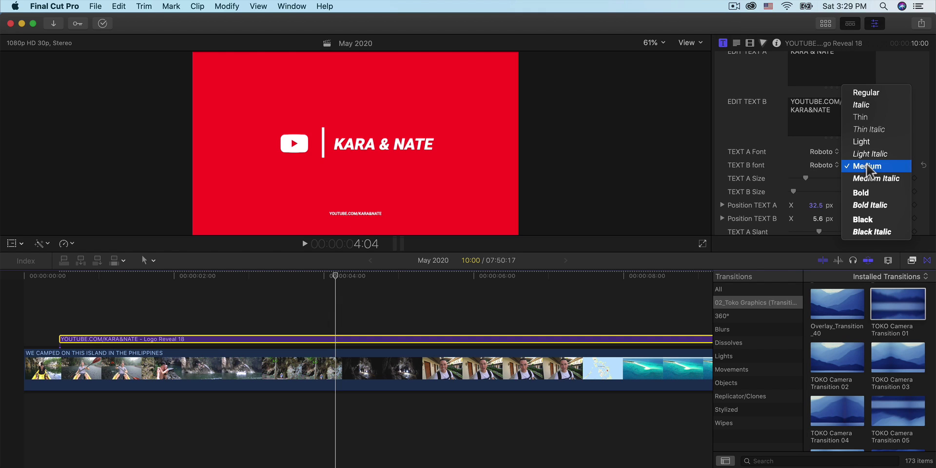
left_click(875, 141)
left_click(40, 274)
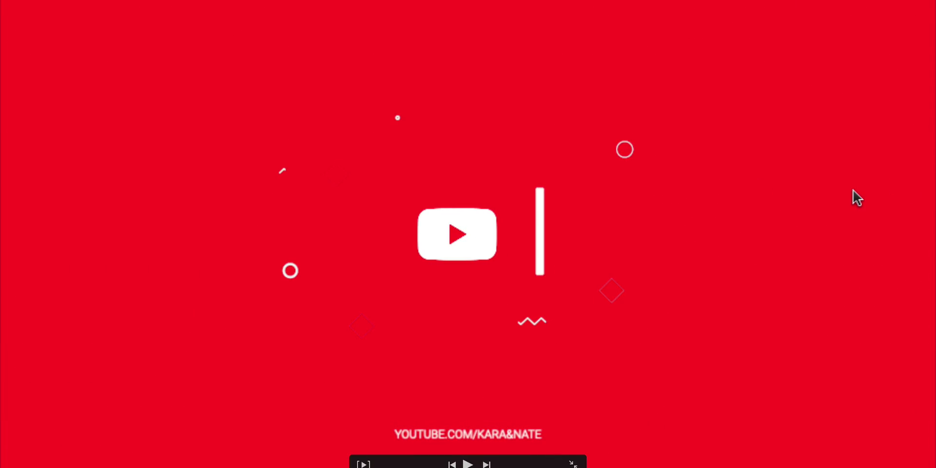
left_click(571, 247)
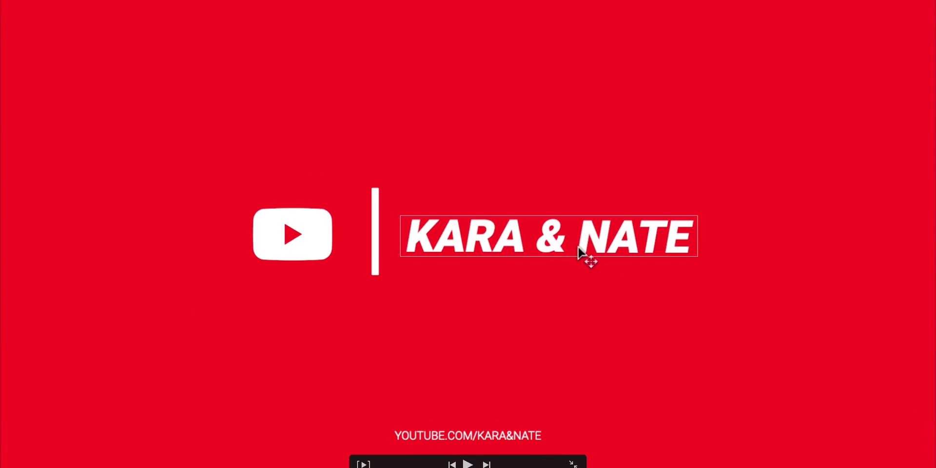
key("space")
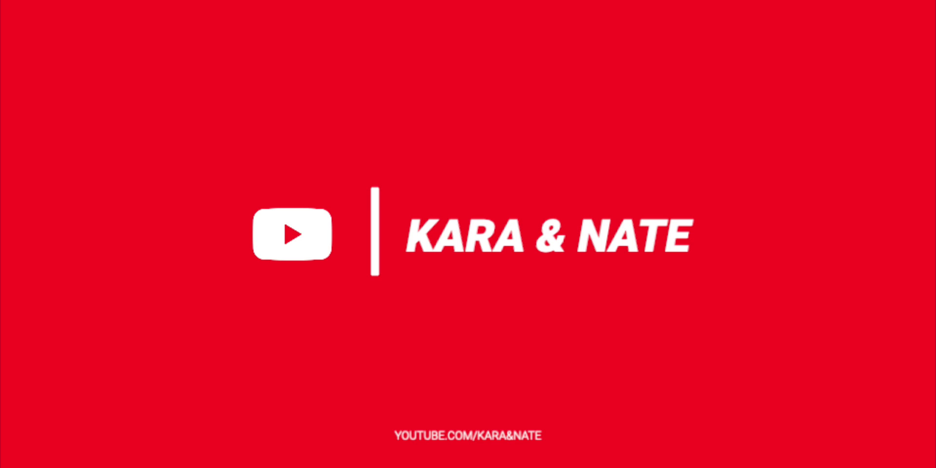
key("Escape")
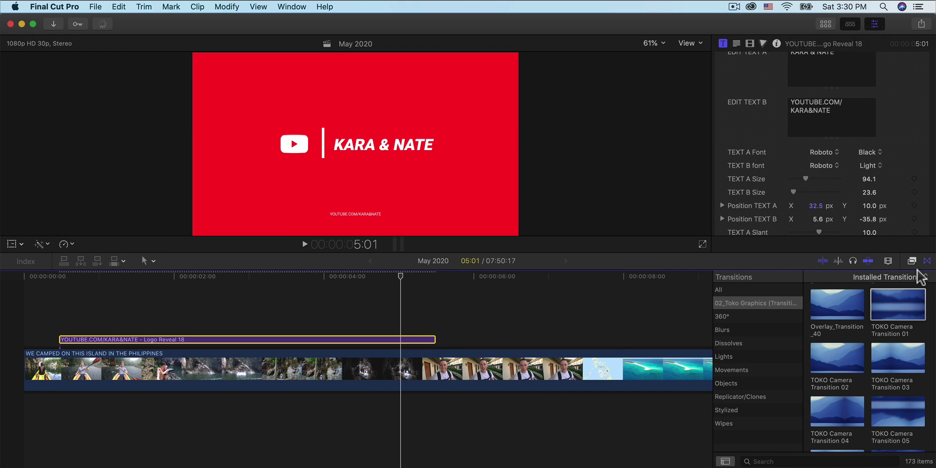
Step: Add Overlay_Transition_36 to the Logo Reveal 18 title, keeping it only at the title's end
scroll(877, 334, "up", 3)
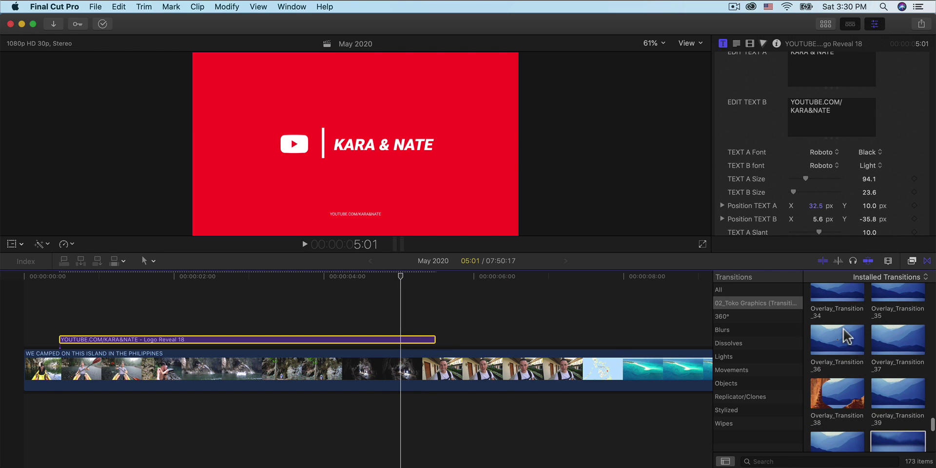
left_click(847, 344)
left_click_drag(847, 344, 429, 345)
left_click(146, 330)
key("Delete")
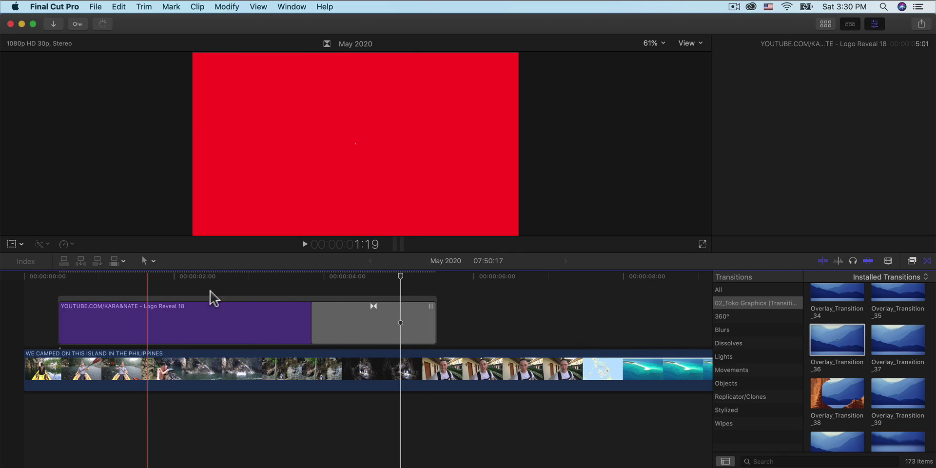
Step: Play back the Logo Reveal 18 title through its closing transition into the video
left_click(201, 304)
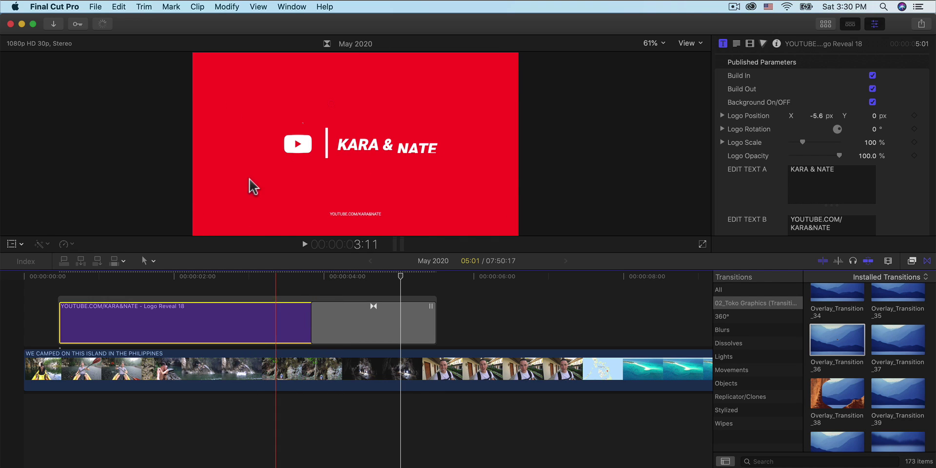
left_click(143, 6)
left_click(248, 245)
key("space")
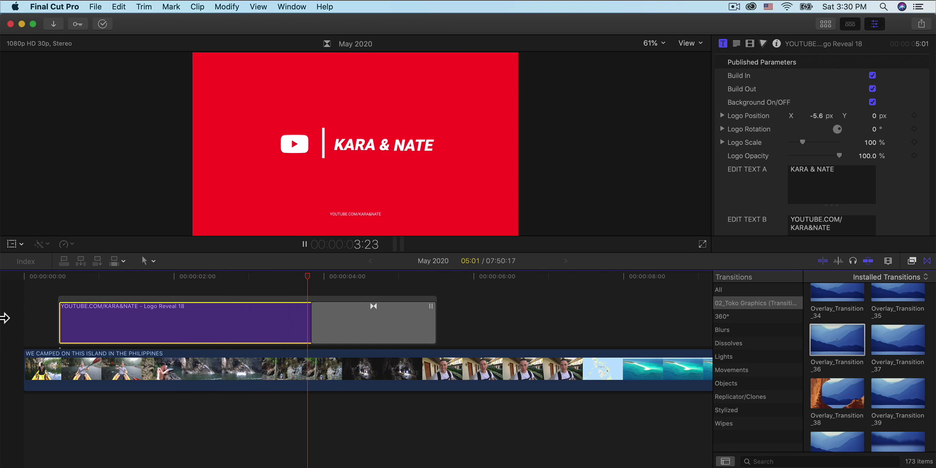
key("space")
key("space")
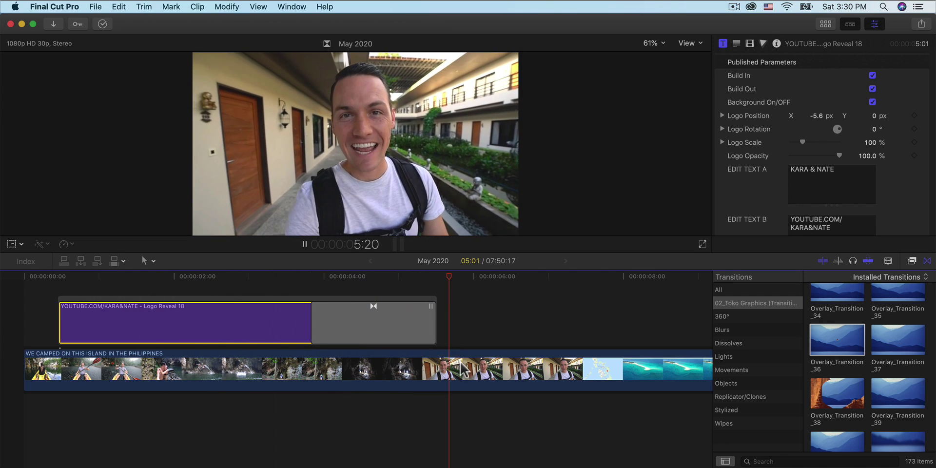
Step: Shorten the Logo Reveal 18 title to end about 4 seconds into the timeline and preview the result
left_click_drag(434, 317, 397, 315)
left_click(258, 327)
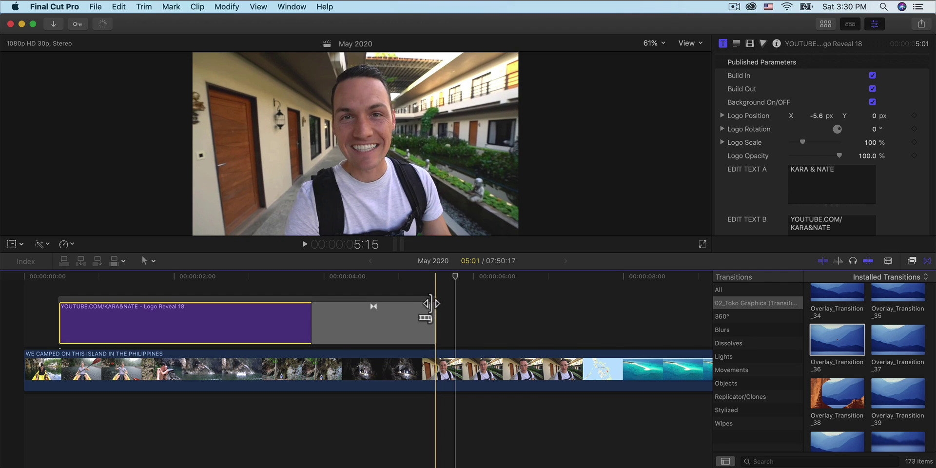
left_click_drag(430, 308, 325, 321)
key("space")
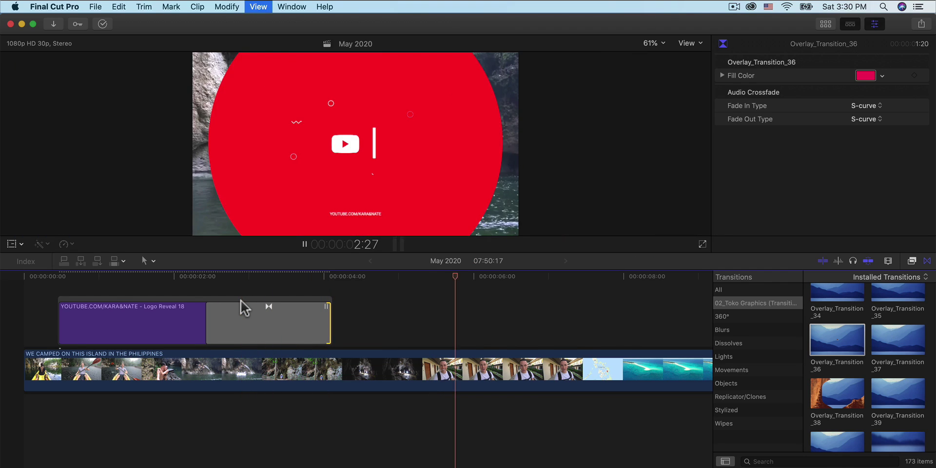
key("space")
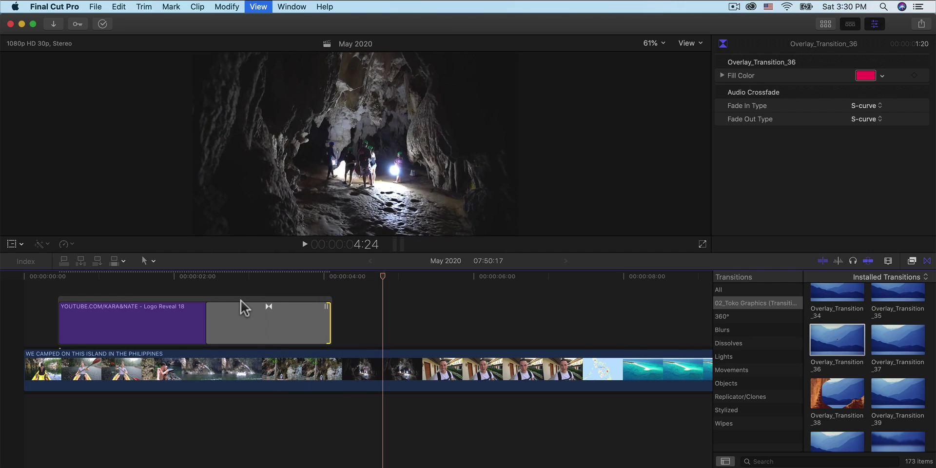
Step: Extend the Logo Reveal 18 title to end about 5 seconds into the timeline and preview its closing transition
left_click_drag(328, 309, 404, 307)
key("space")
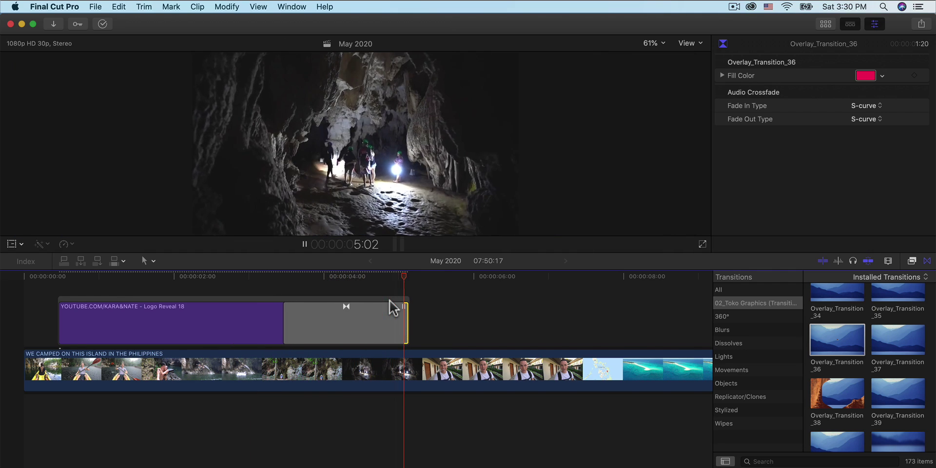
key("space")
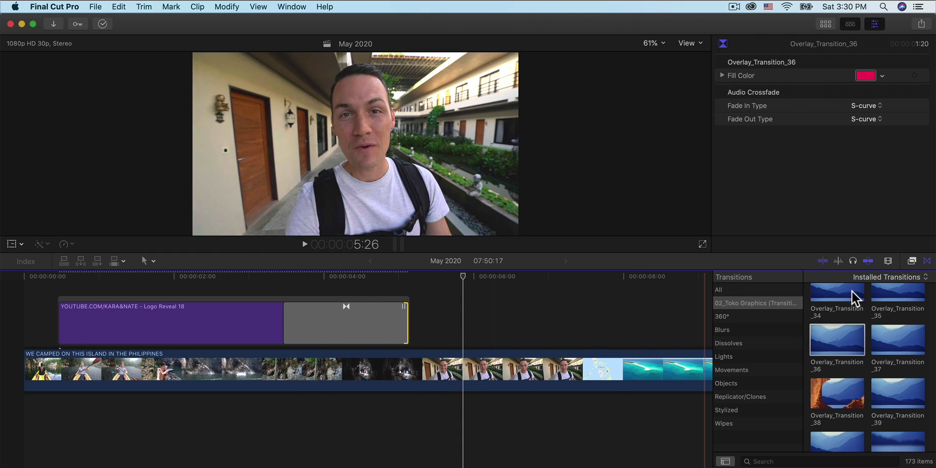
Step: Browse the Toko Graphics lower thirds and call outs, previewing Lower_Third_12 and Lower_Third_26, with more of the timeline in view
left_click(824, 24)
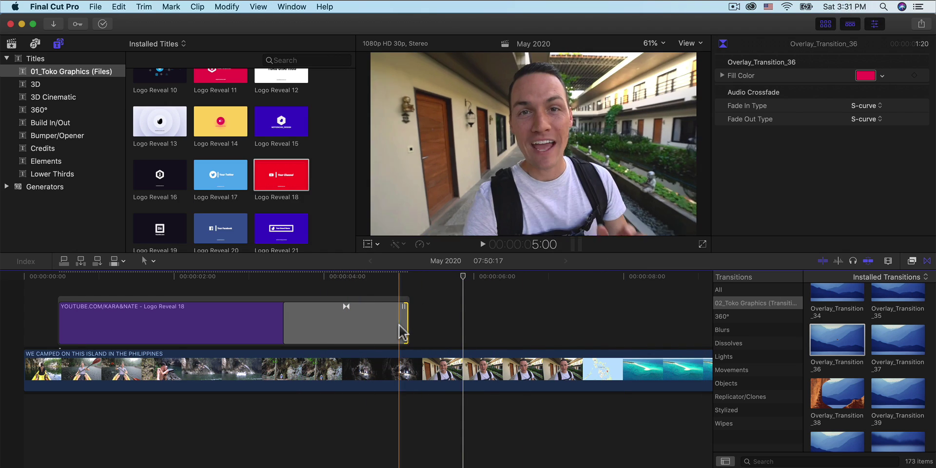
key("super+minus")
key("super+minus")
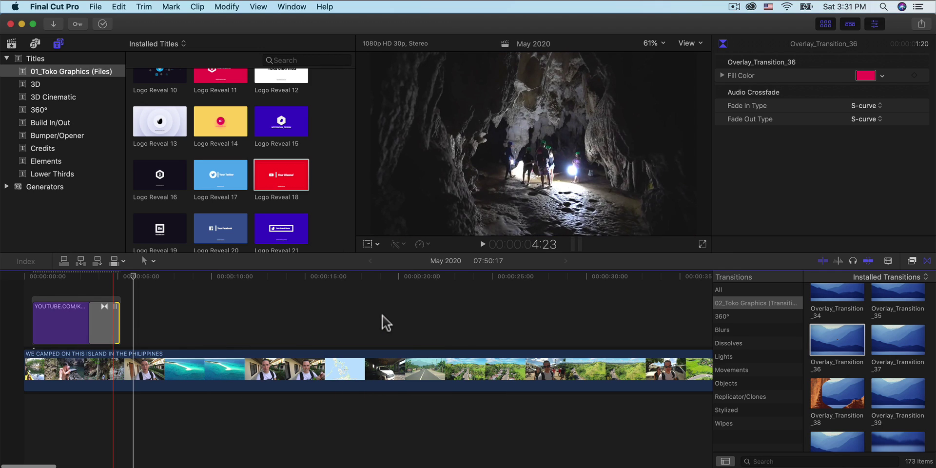
scroll(302, 191, "down", 8)
left_click(276, 149)
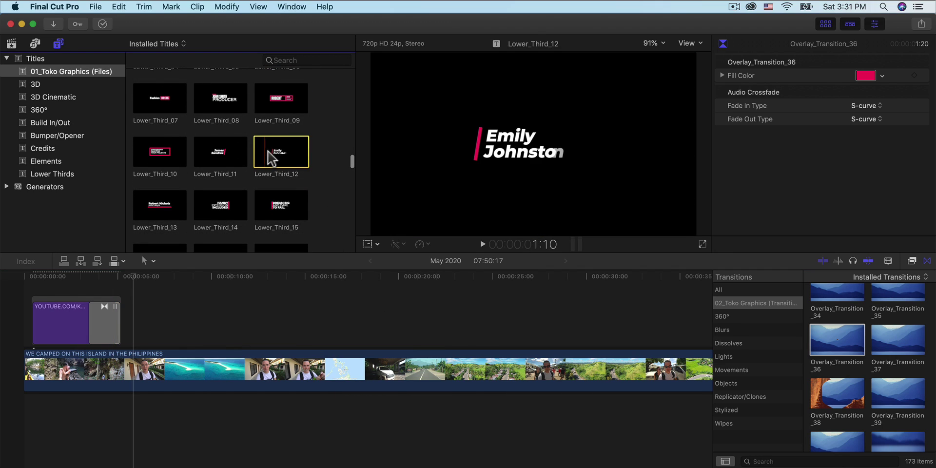
scroll(282, 157, "down", 3)
scroll(285, 158, "down", 3)
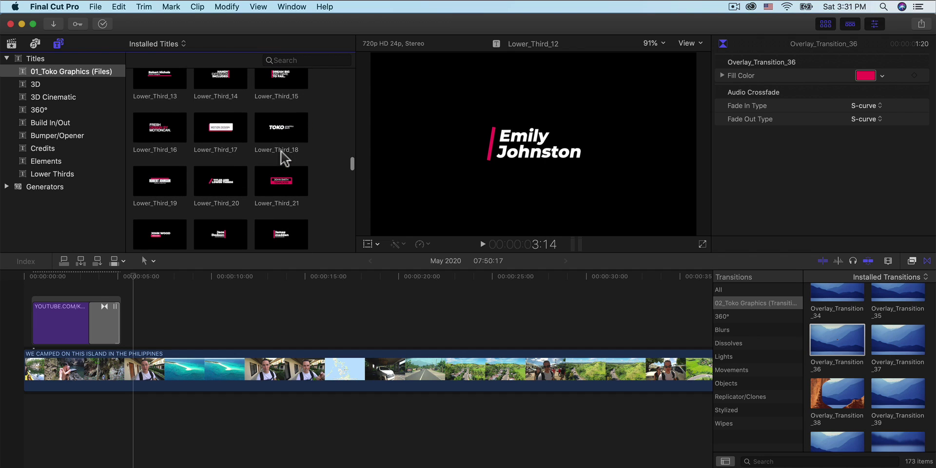
left_click(202, 214)
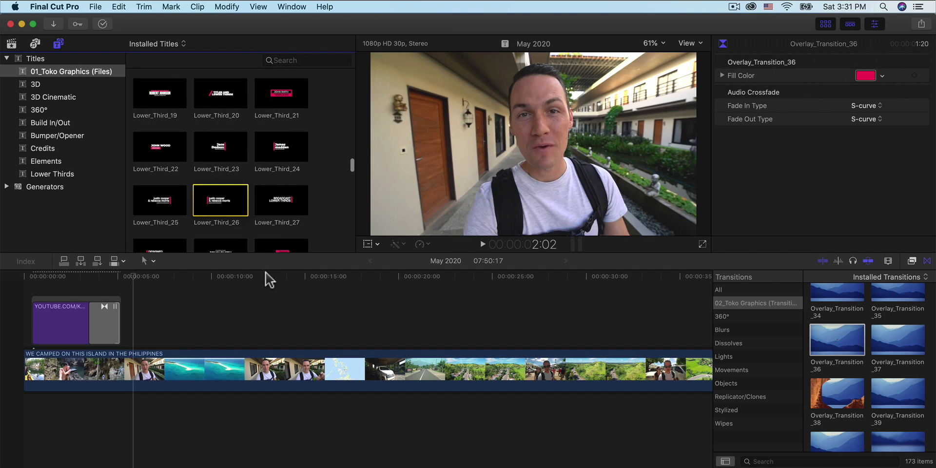
scroll(330, 151, "down", 5)
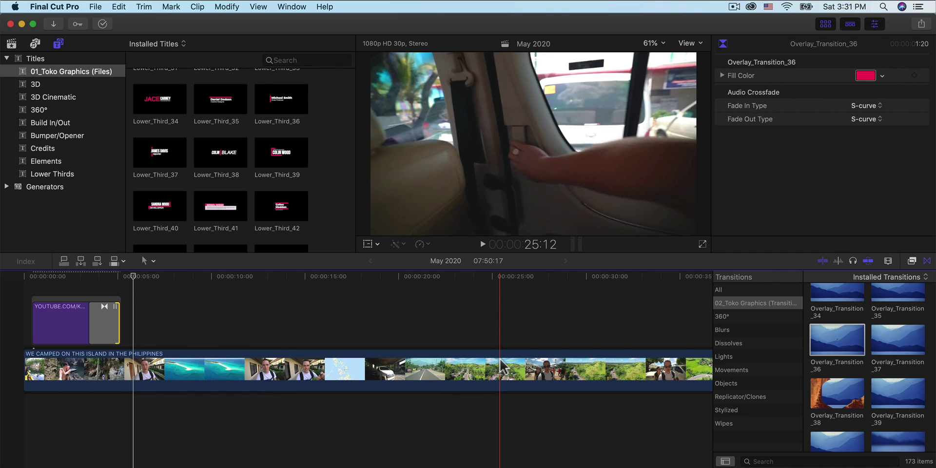
key("super+minus")
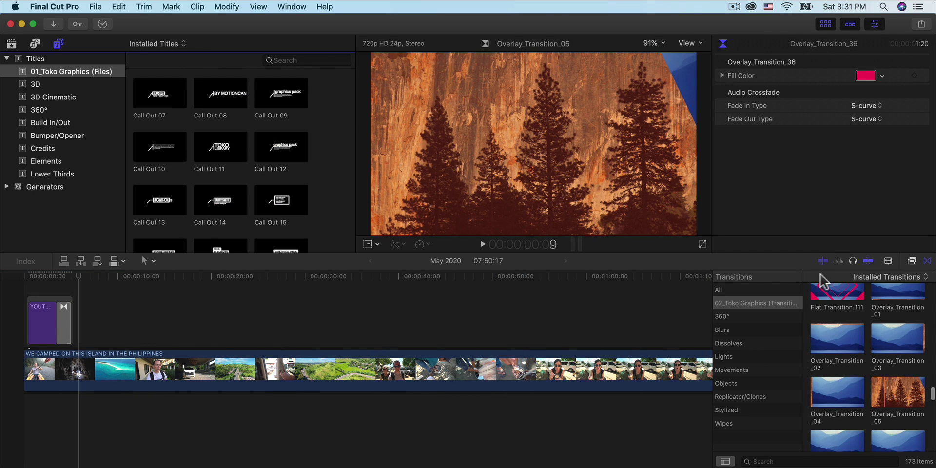